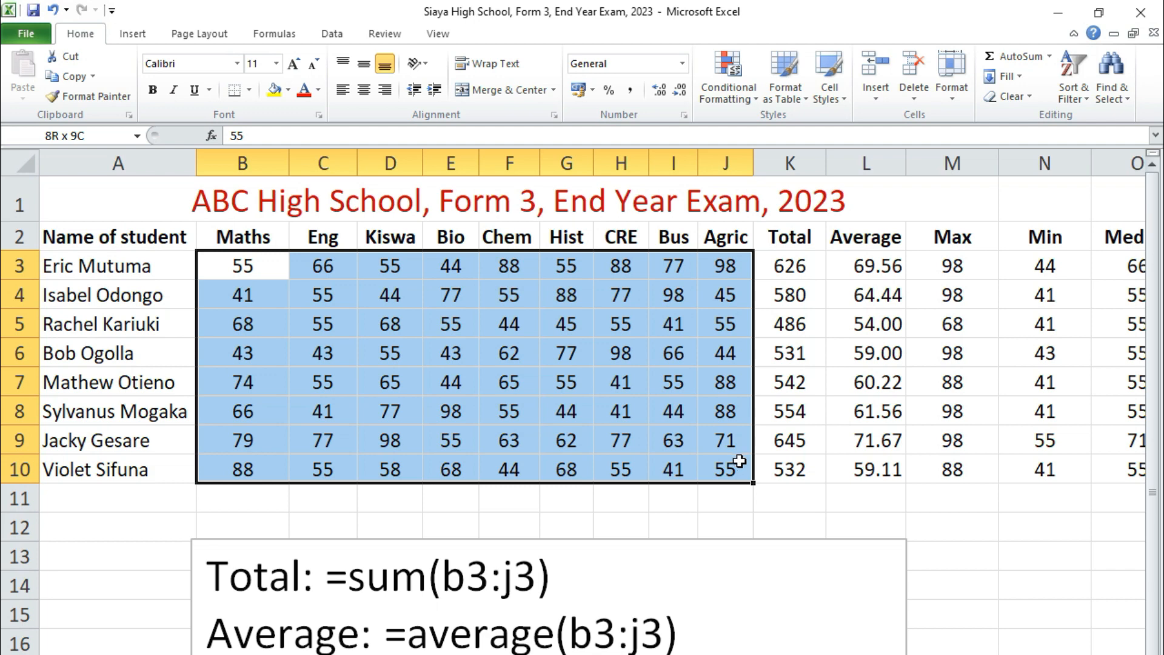
- Move the student records in A3:P10 down one row so that they start in row 4
left_click_drag(739, 461, 740, 462)
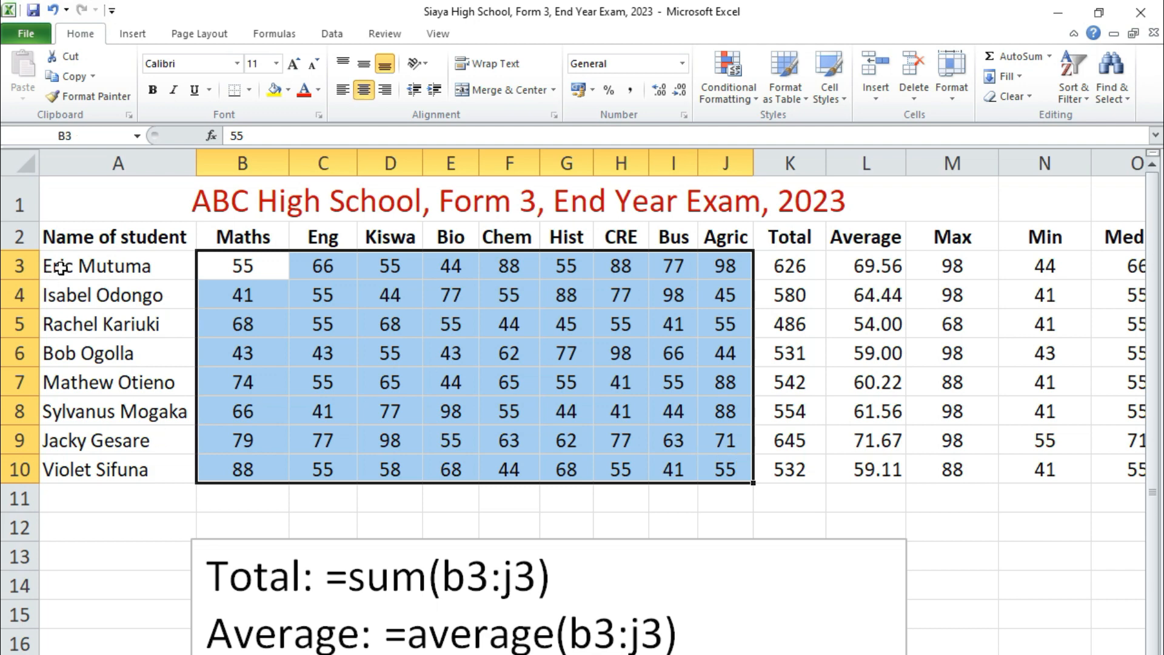
left_click_drag(60, 267, 951, 464)
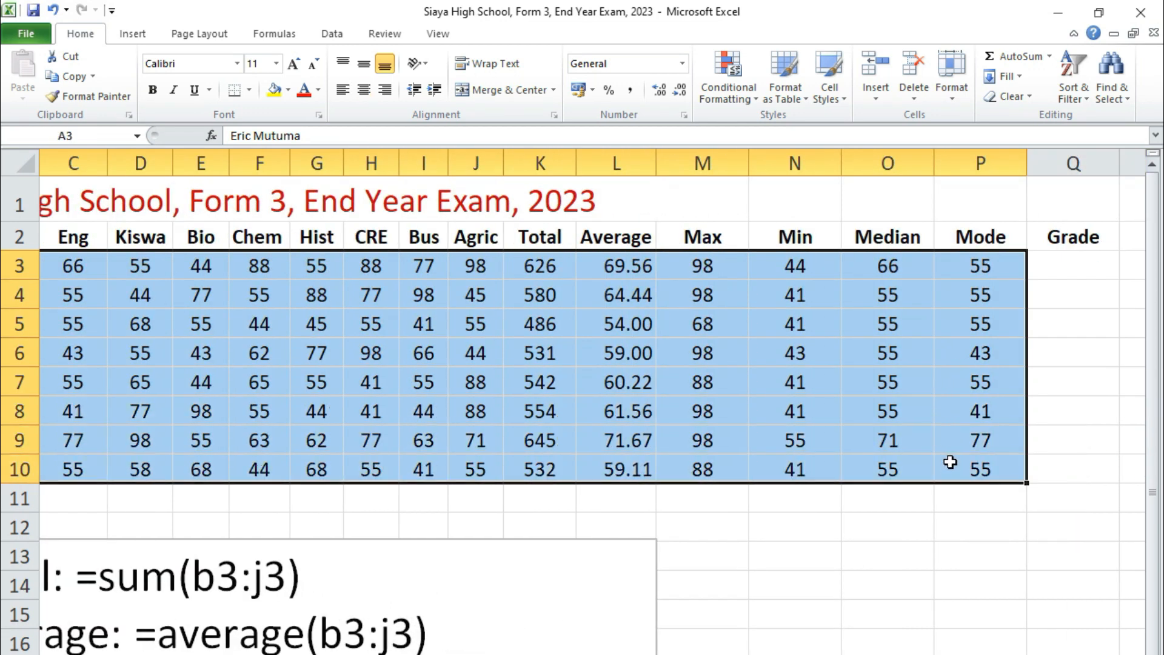
key("ctrl+c")
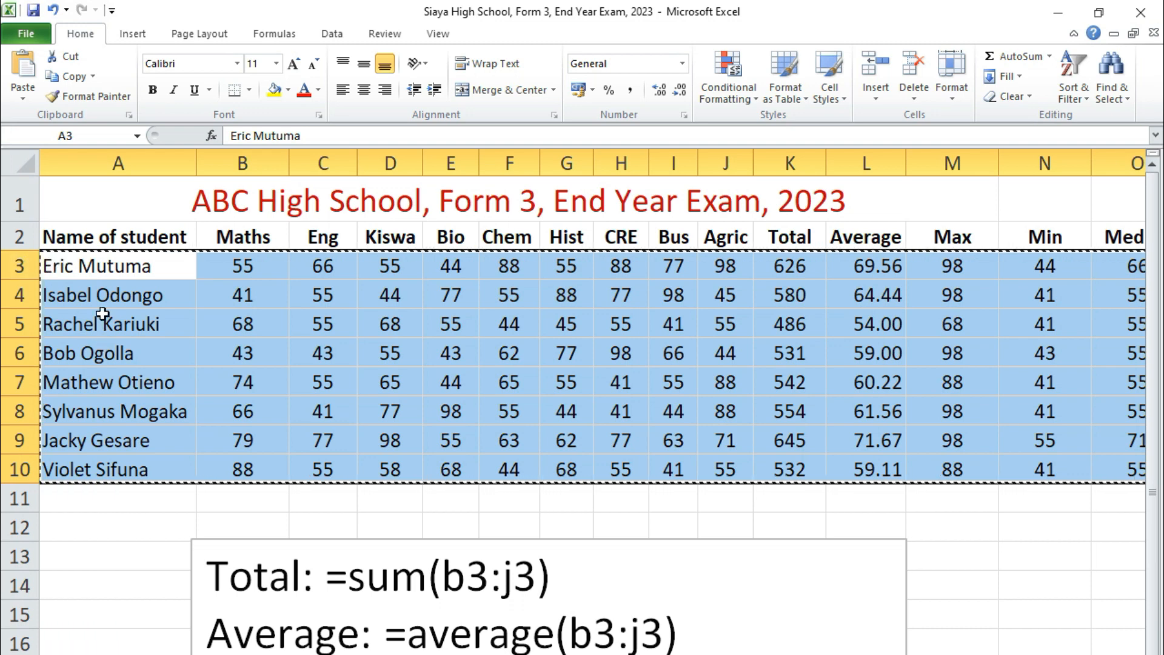
left_click(77, 297)
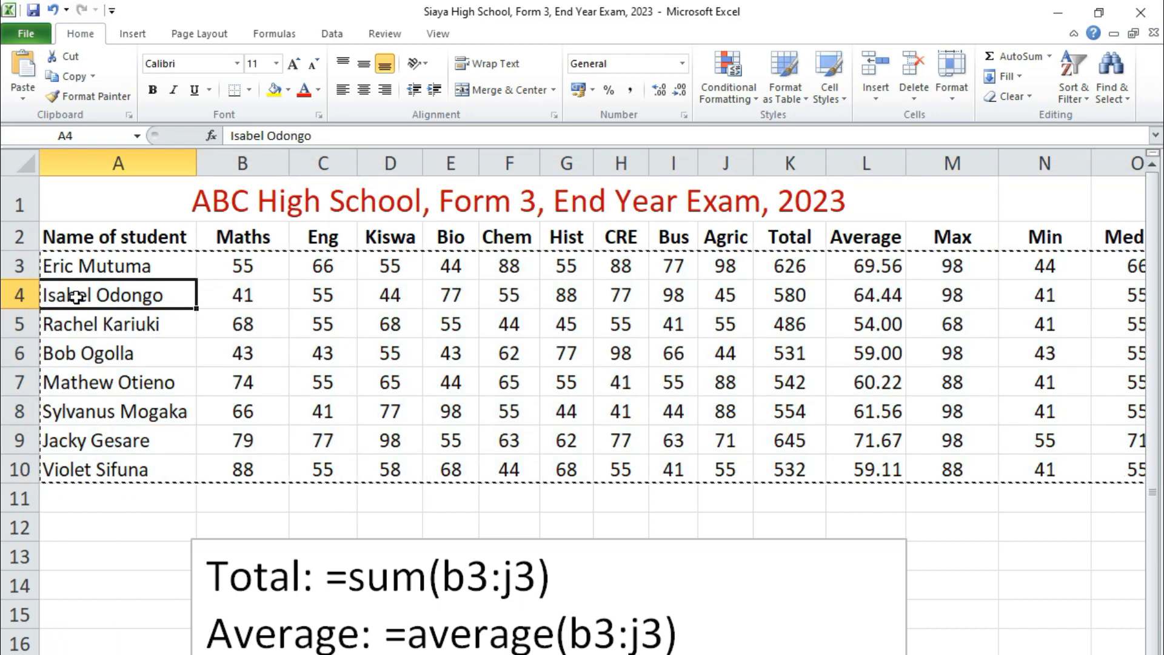
key("ctrl+v")
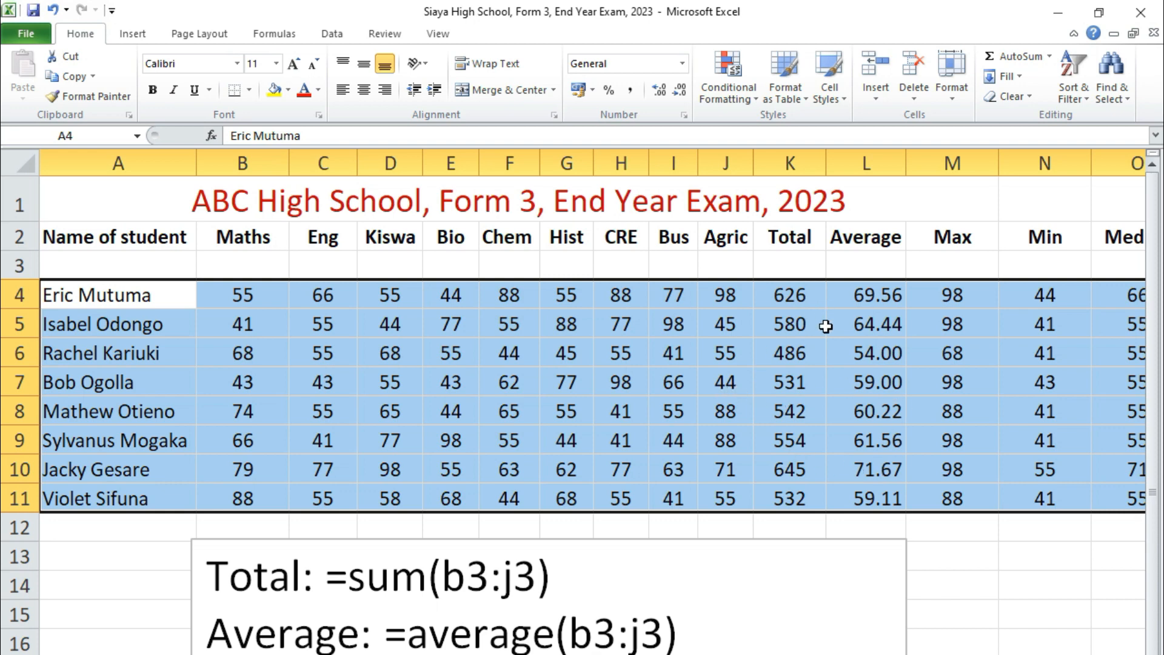
- Enter 100 in cell K3, directly below the Total heading, and centre it in the cell
left_click(790, 267)
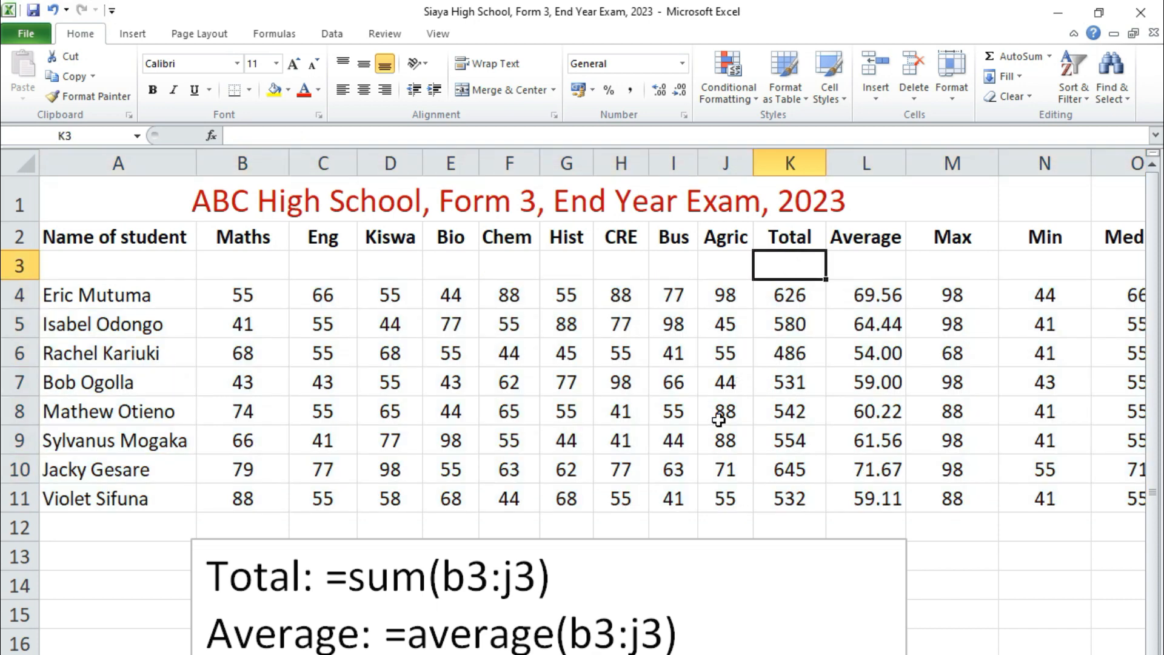
left_click(243, 305)
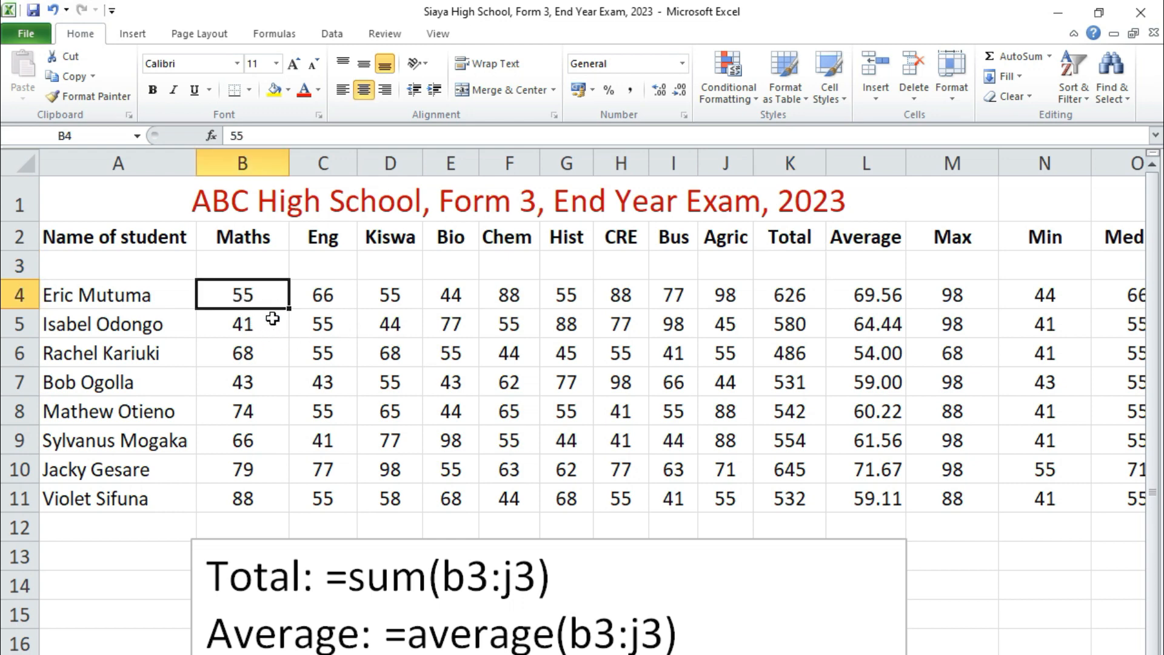
left_click(305, 348)
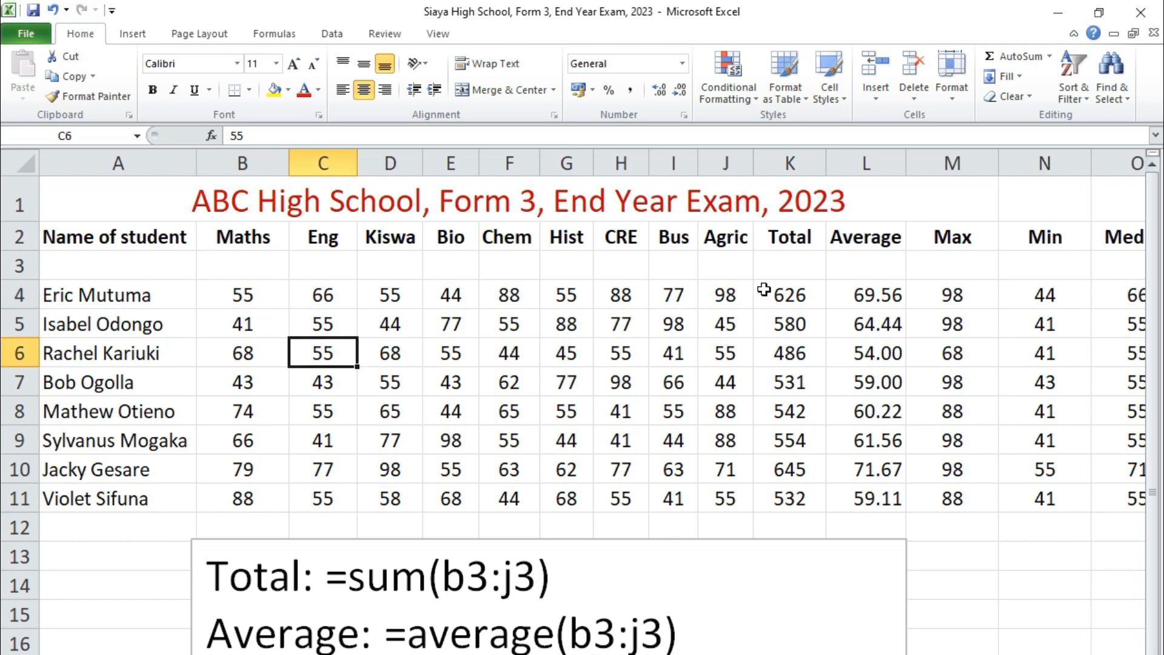
left_click(774, 265)
type("100")
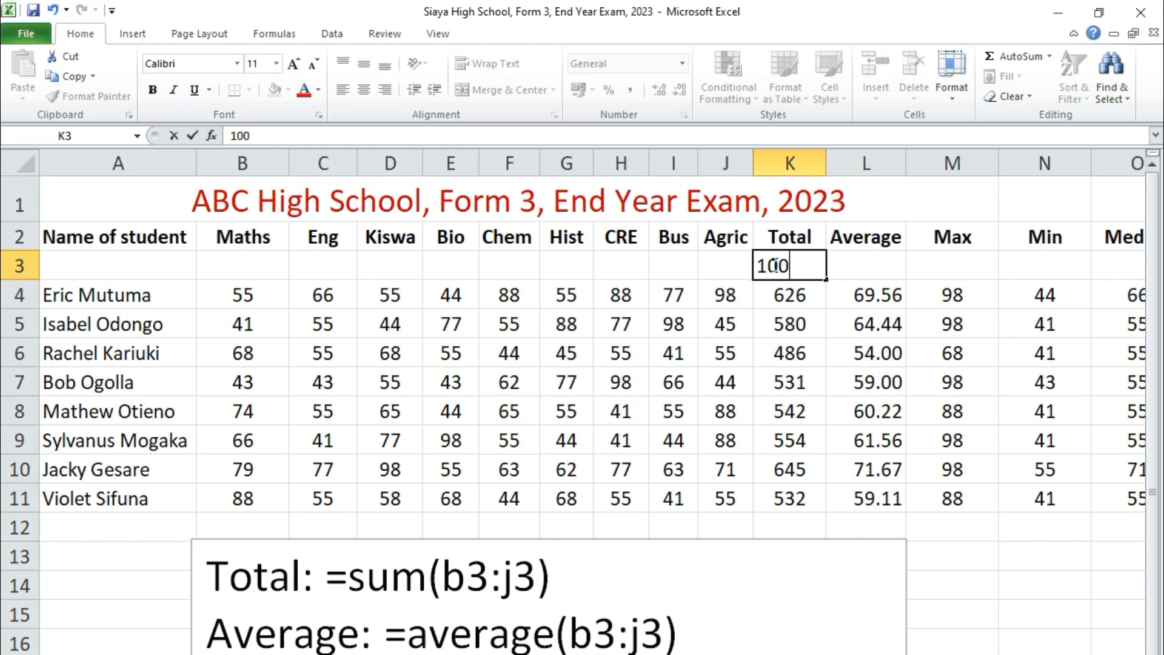
left_click(784, 339)
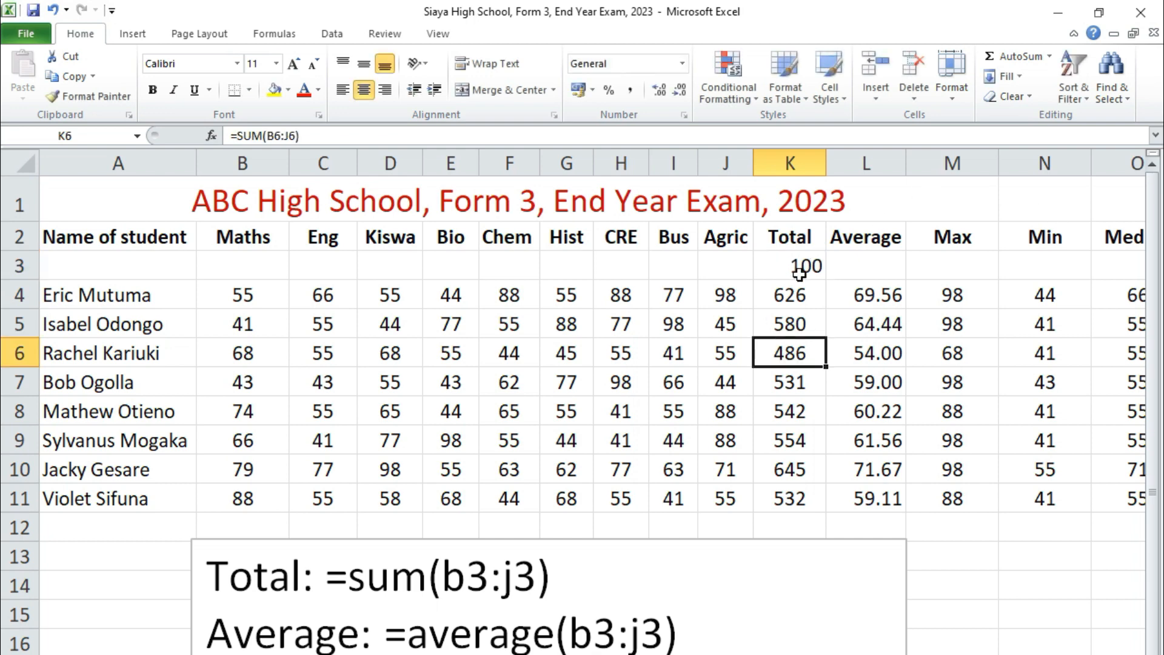
left_click(802, 268)
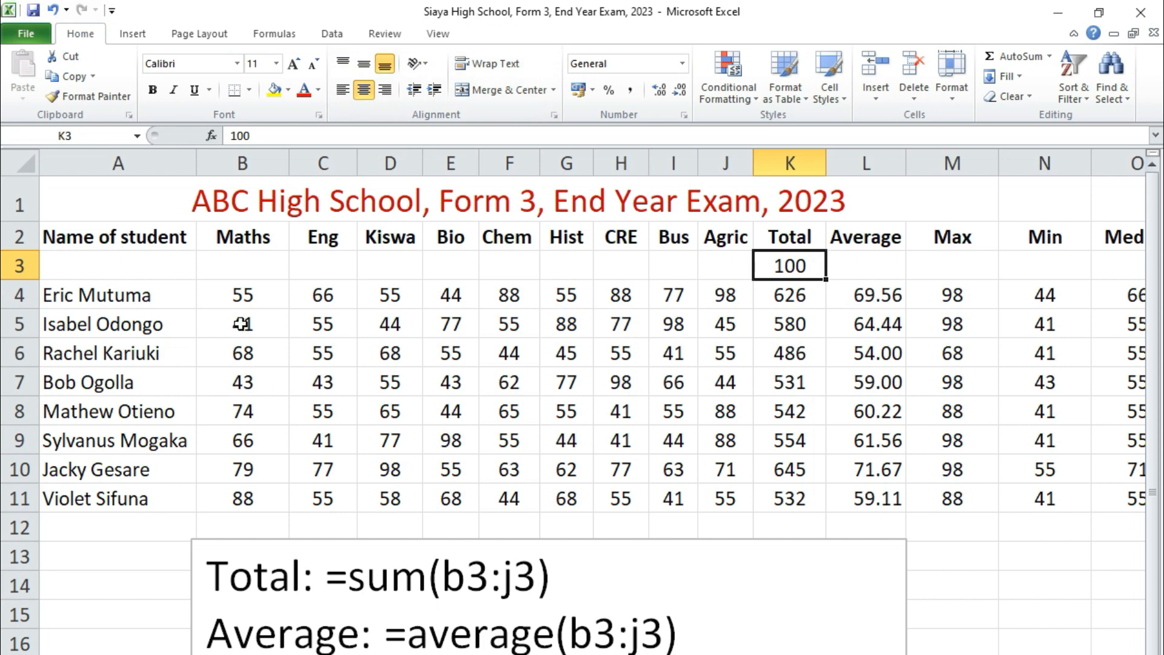
left_click_drag(239, 293, 735, 492)
left_click(227, 287)
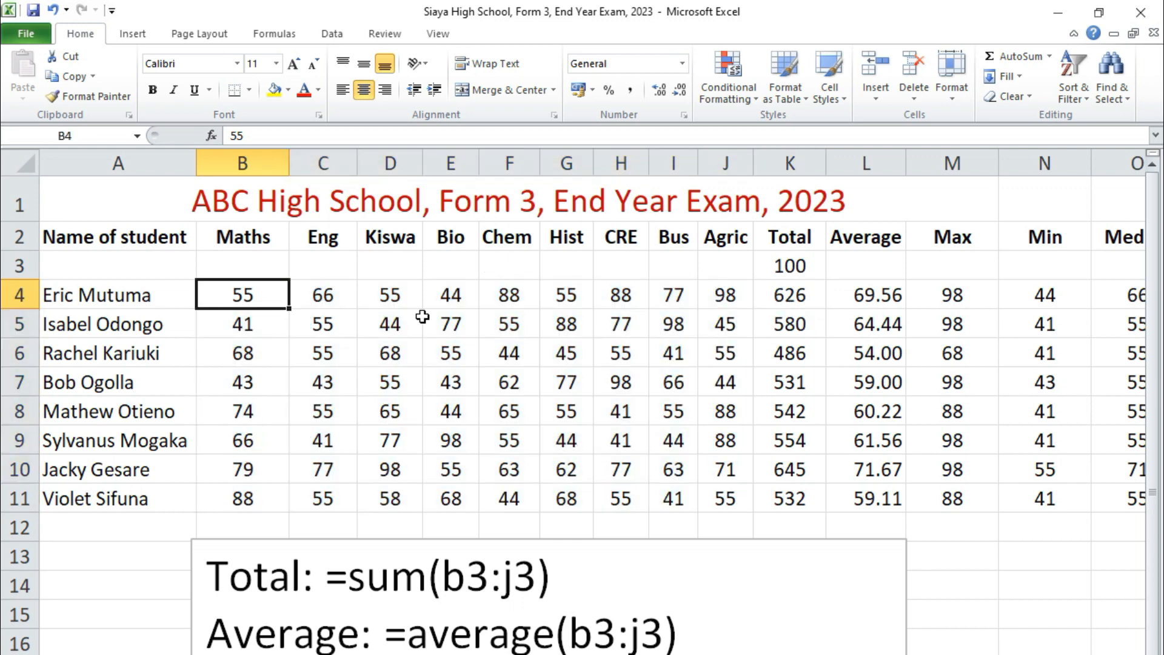
left_click(798, 267)
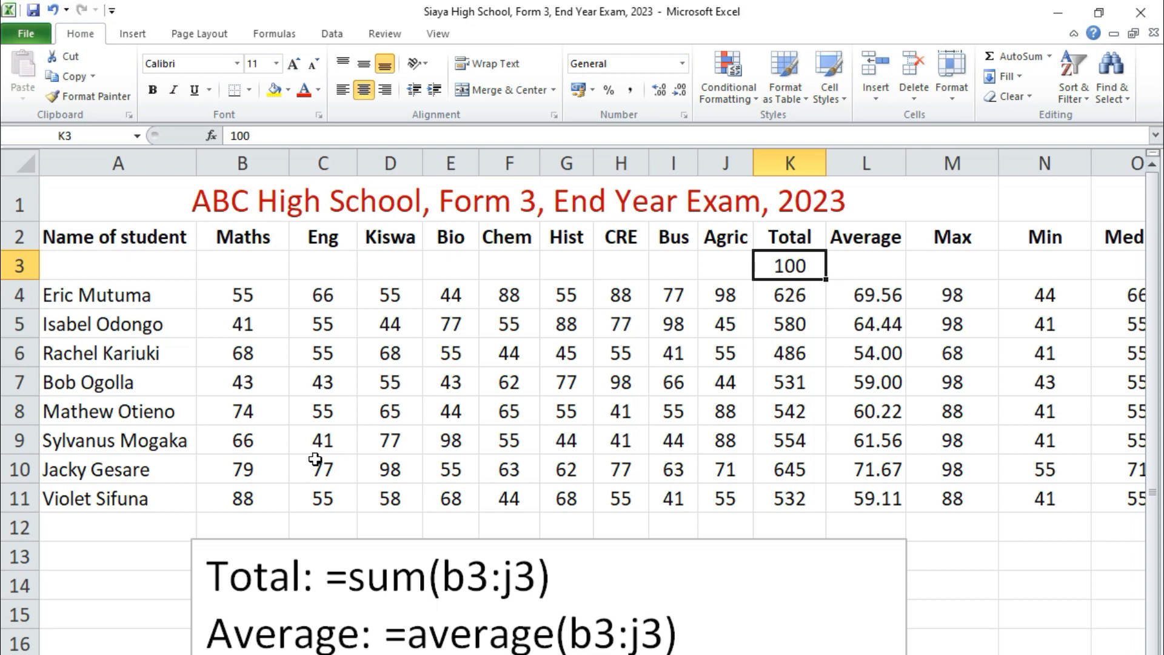
left_click(684, 388)
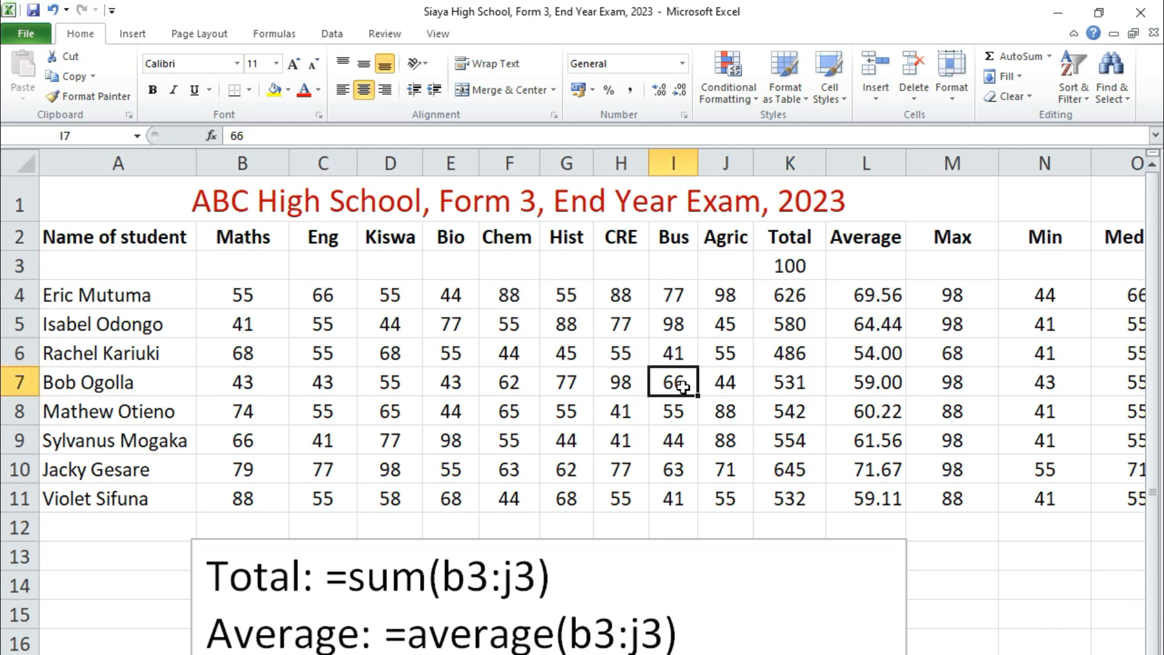
- Copy the value 100 in cell K3 as the divisor for the marks
left_click(793, 267)
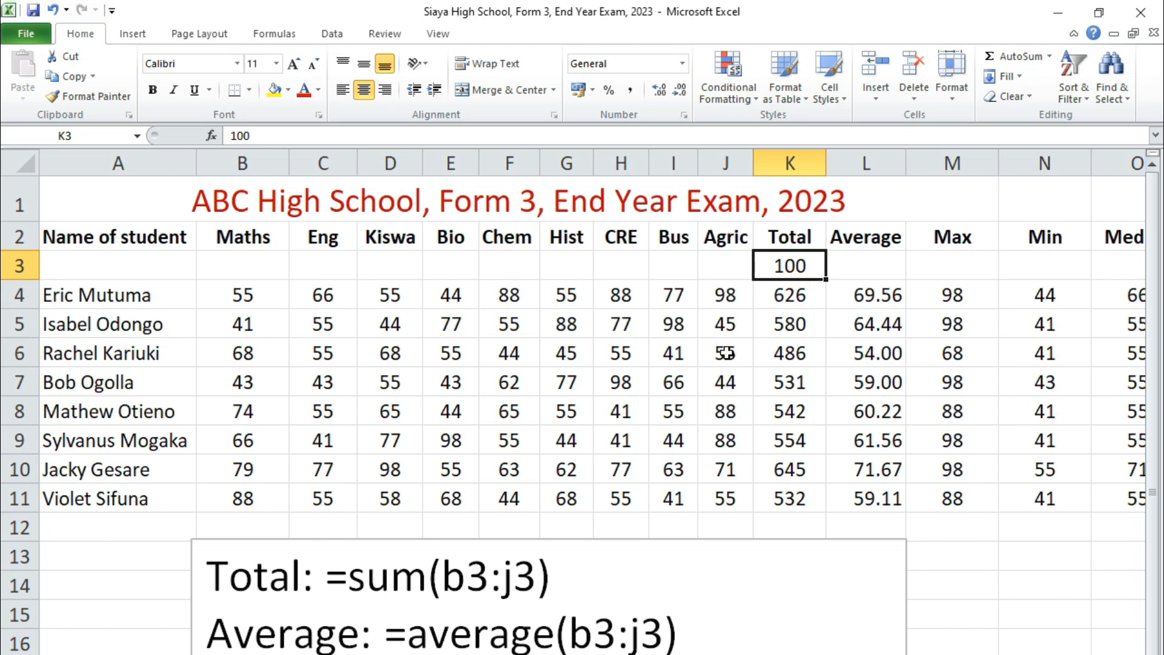
key("ctrl+c")
key("Escape")
right_click(784, 270)
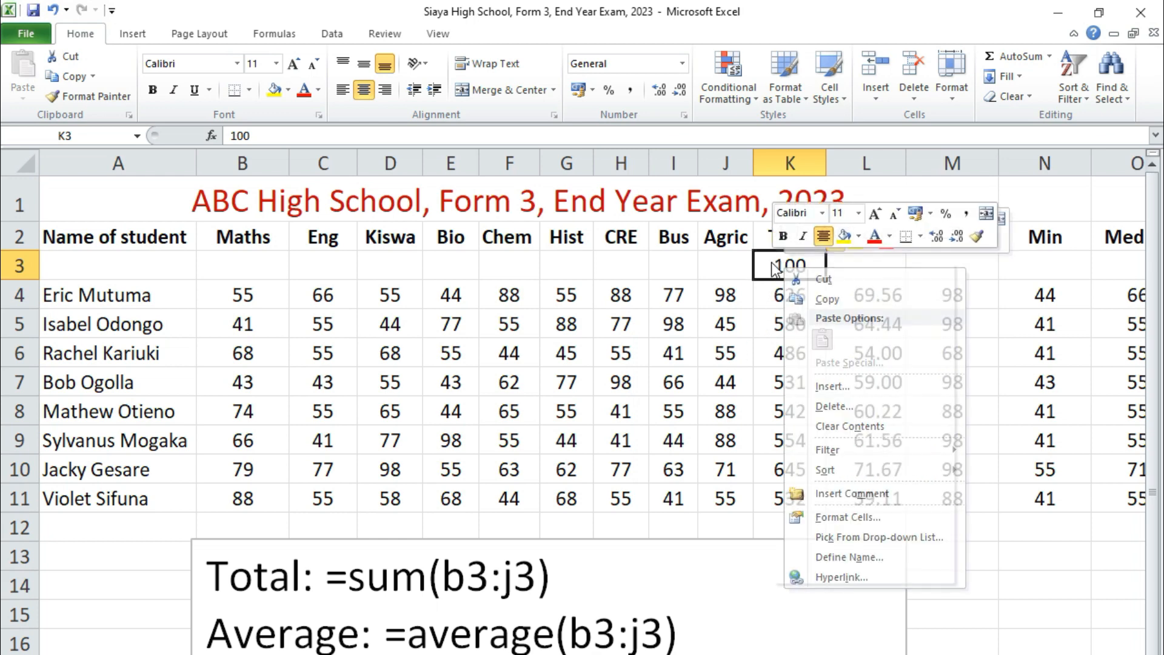
left_click(802, 299)
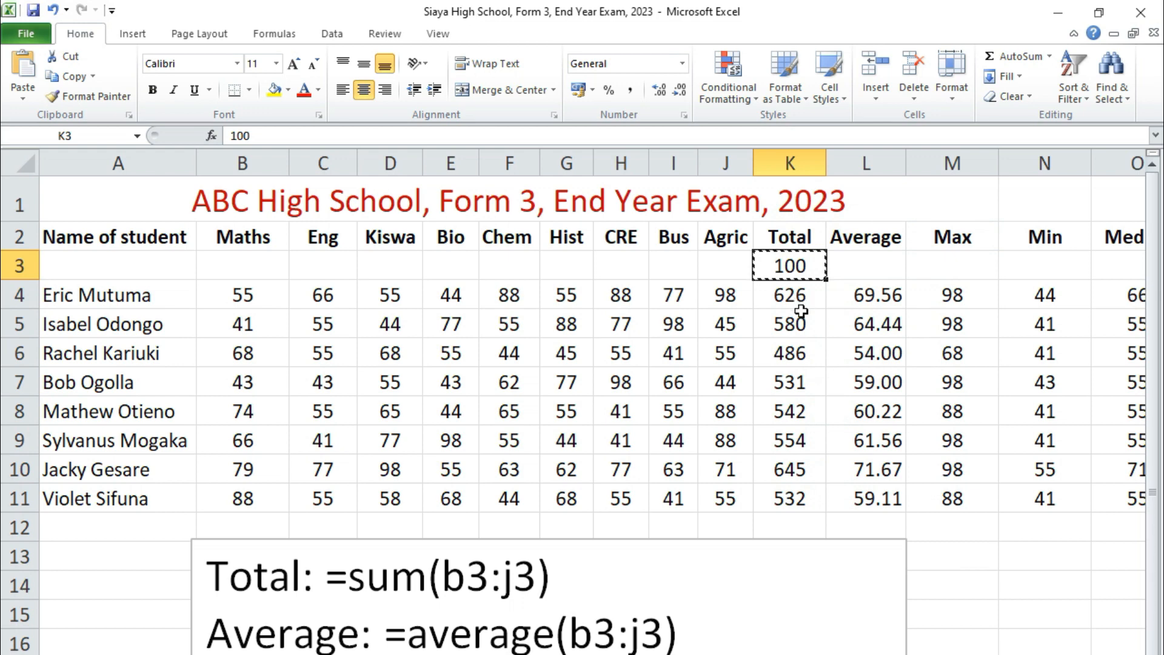
- Divide all subject marks in B4:J11 by the copied 100 using Paste Special with the Divide operation
left_click_drag(238, 302, 728, 496)
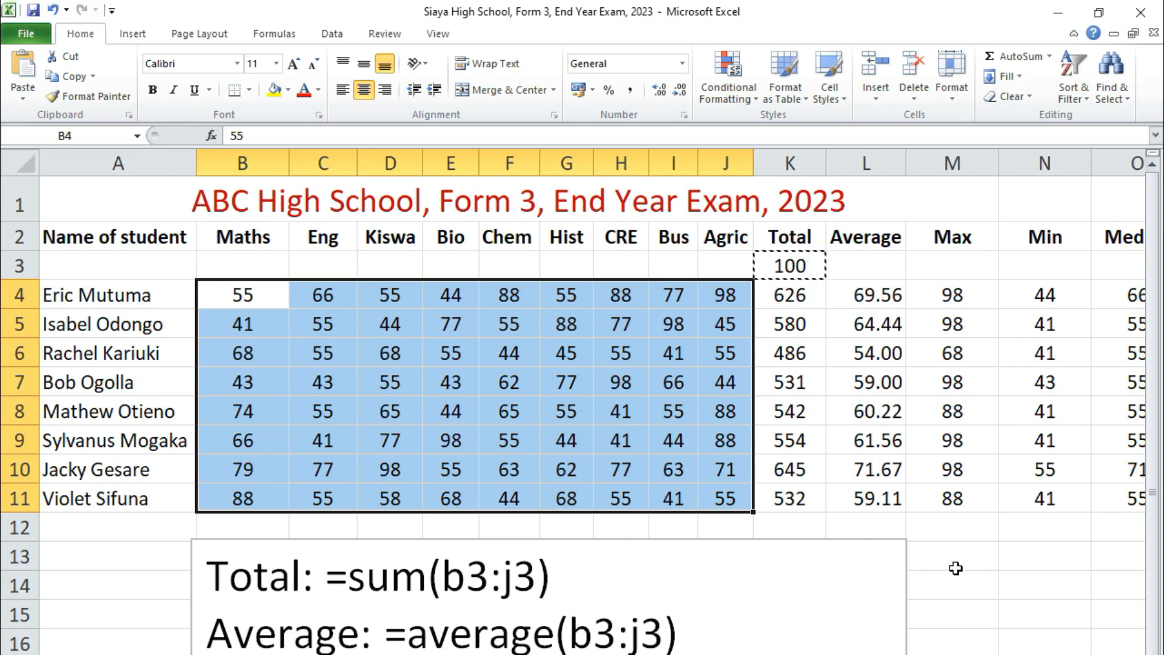
key("alt")
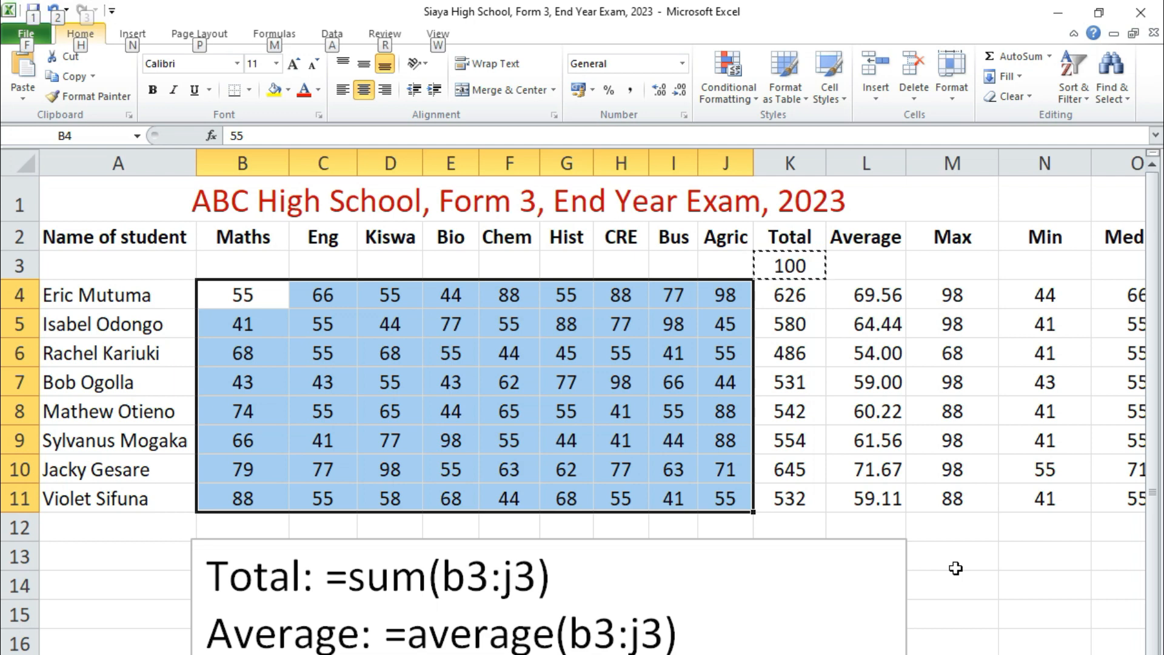
key("Escape")
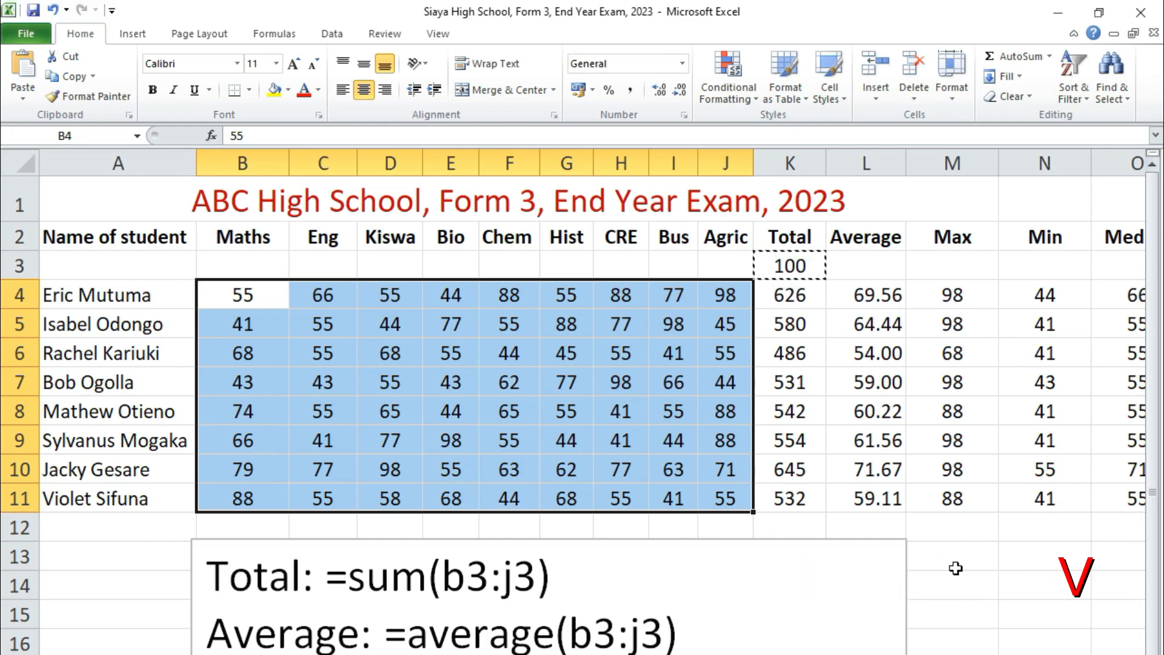
key("ctrl+alt+v")
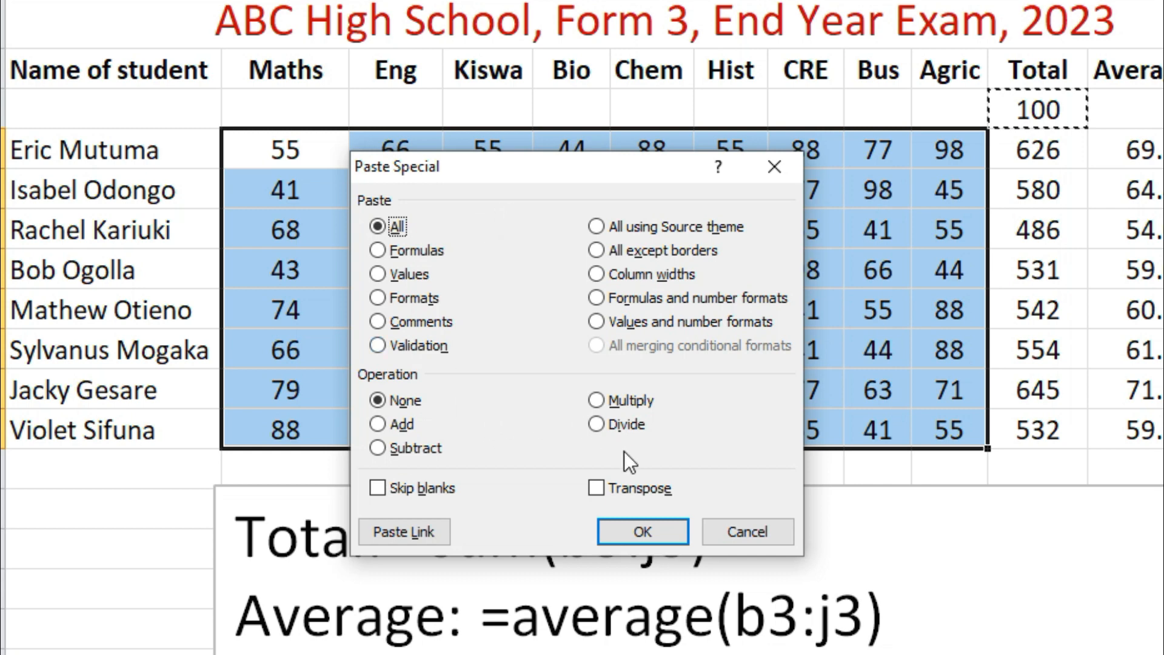
left_click(598, 425)
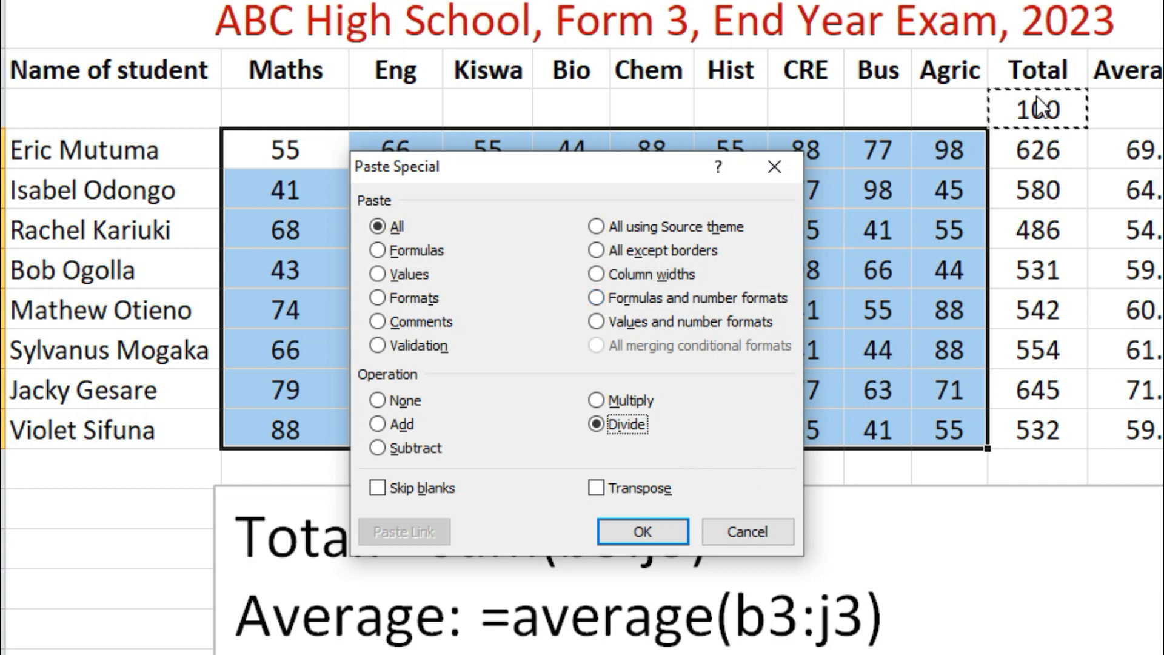
left_click(641, 533)
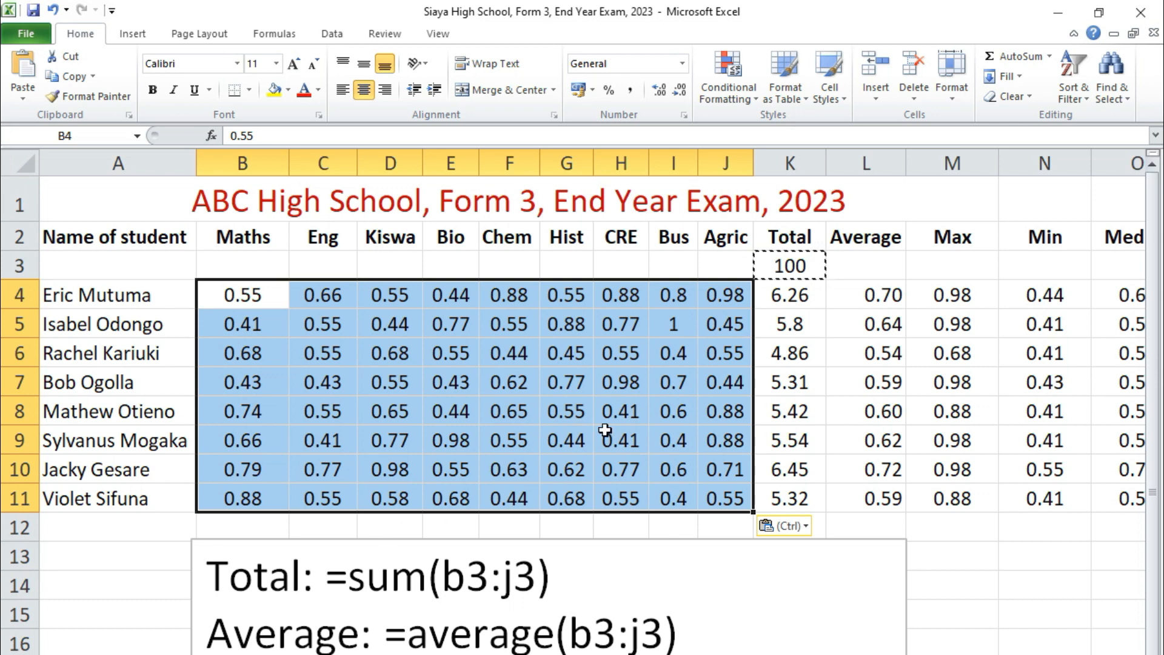
left_click(607, 434)
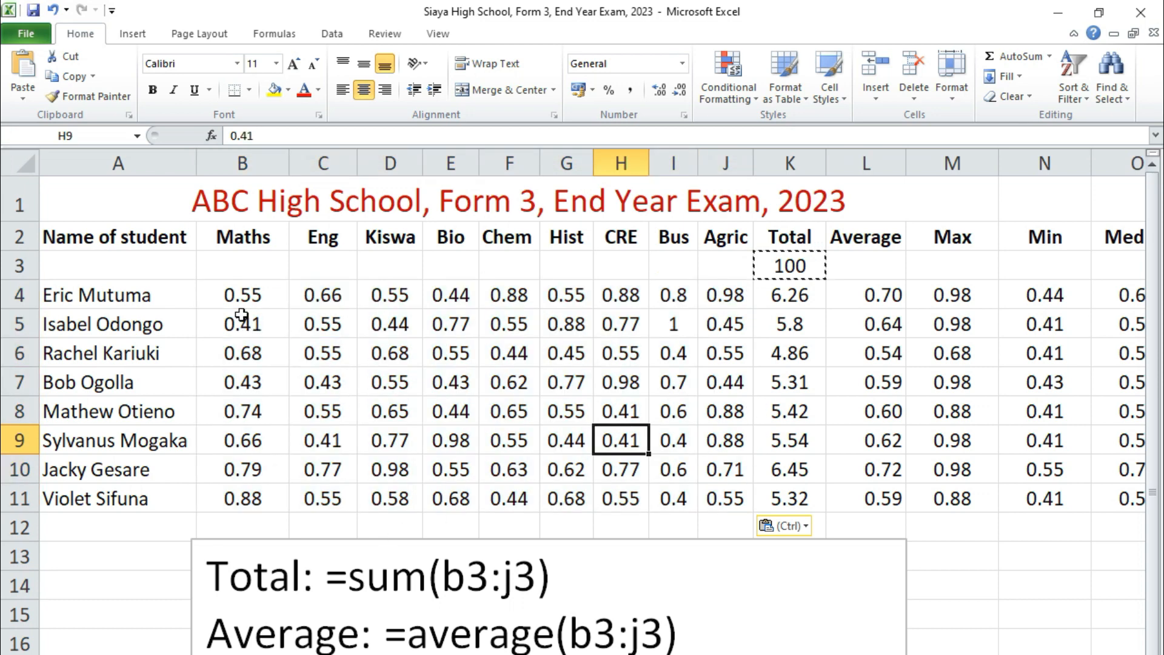
left_click_drag(237, 296, 315, 303)
left_click(374, 352)
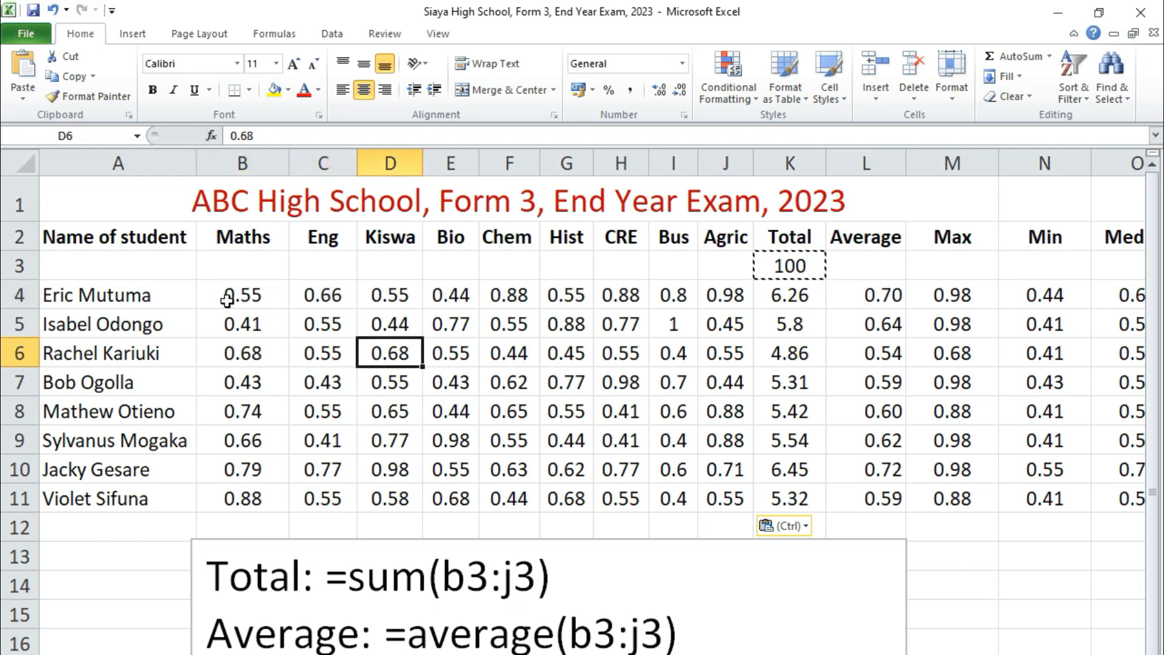
left_click(254, 297)
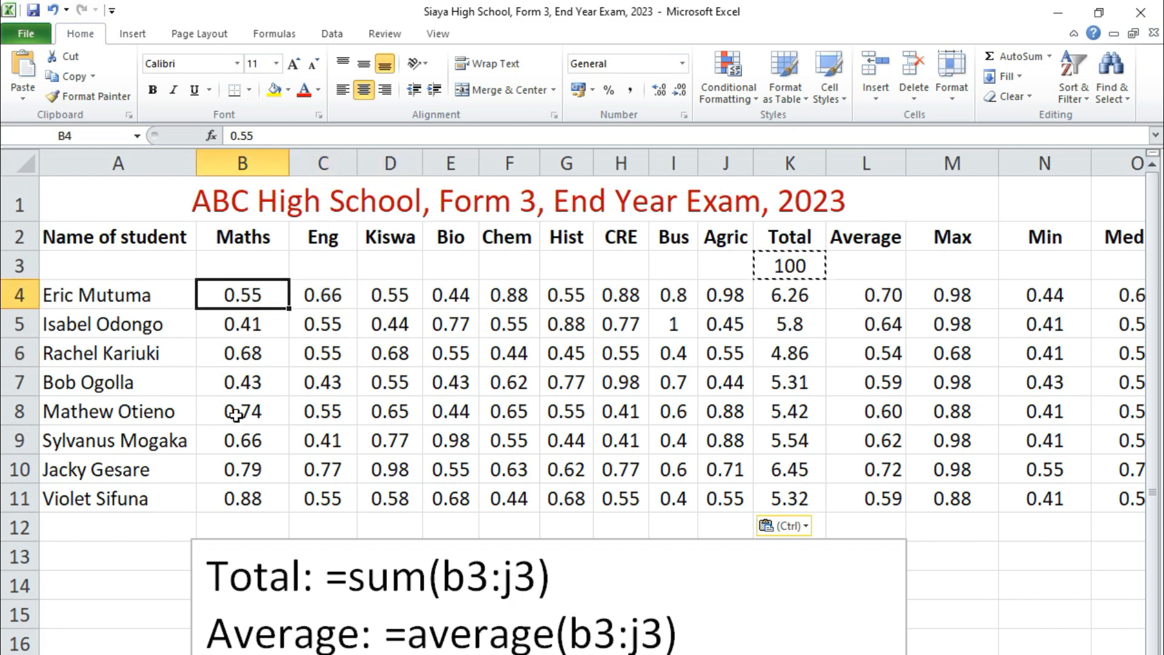
left_click(335, 377)
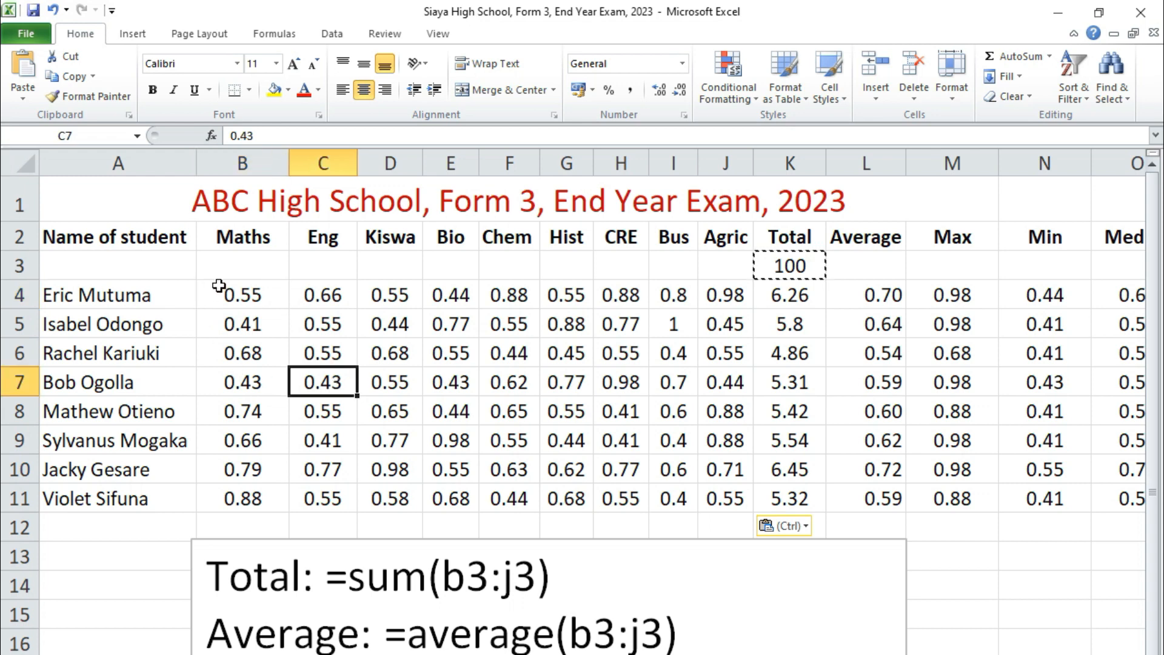
- Apply the Percent Style number format to the subject marks in B4:J11
left_click_drag(220, 286, 721, 490)
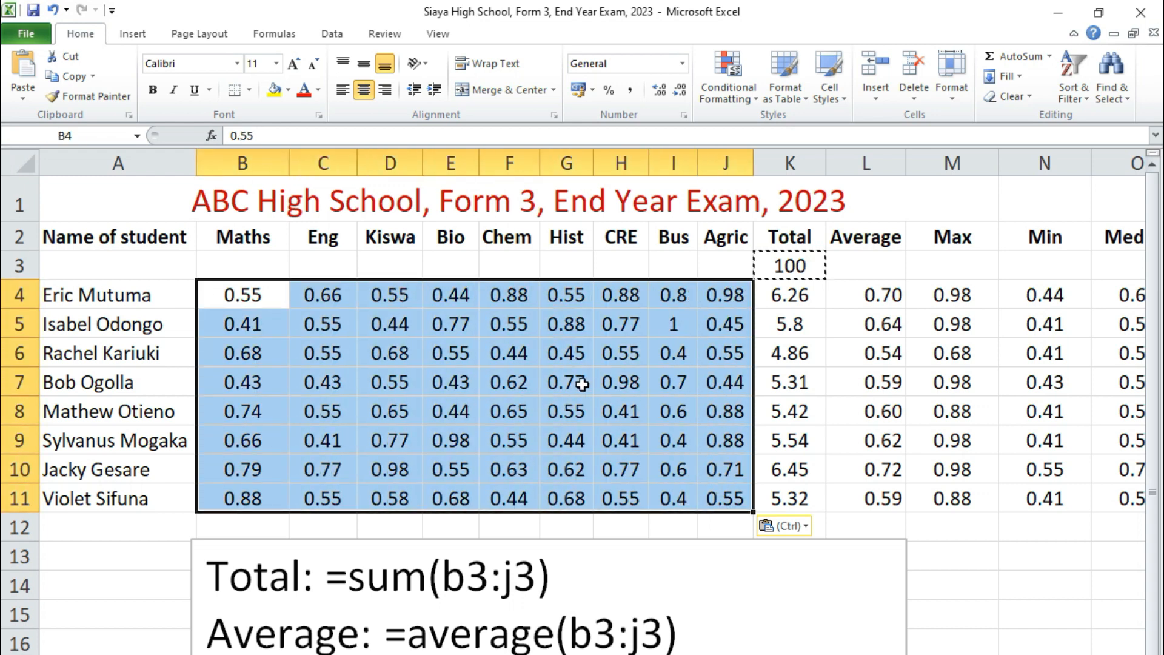
left_click(609, 90)
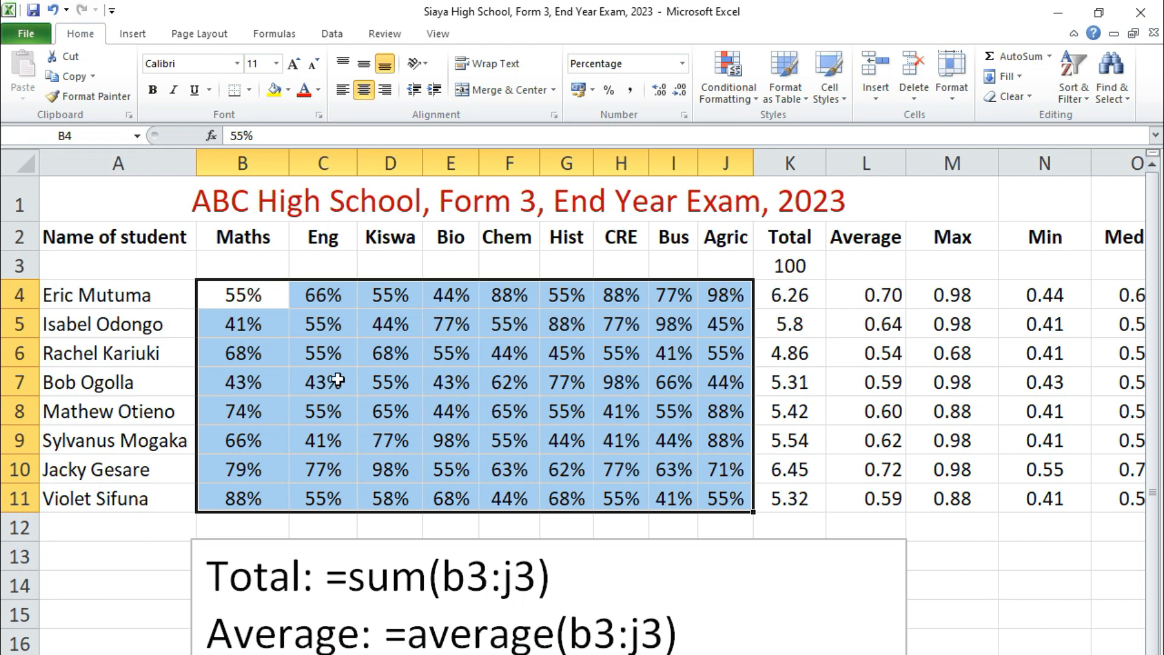
left_click(238, 404)
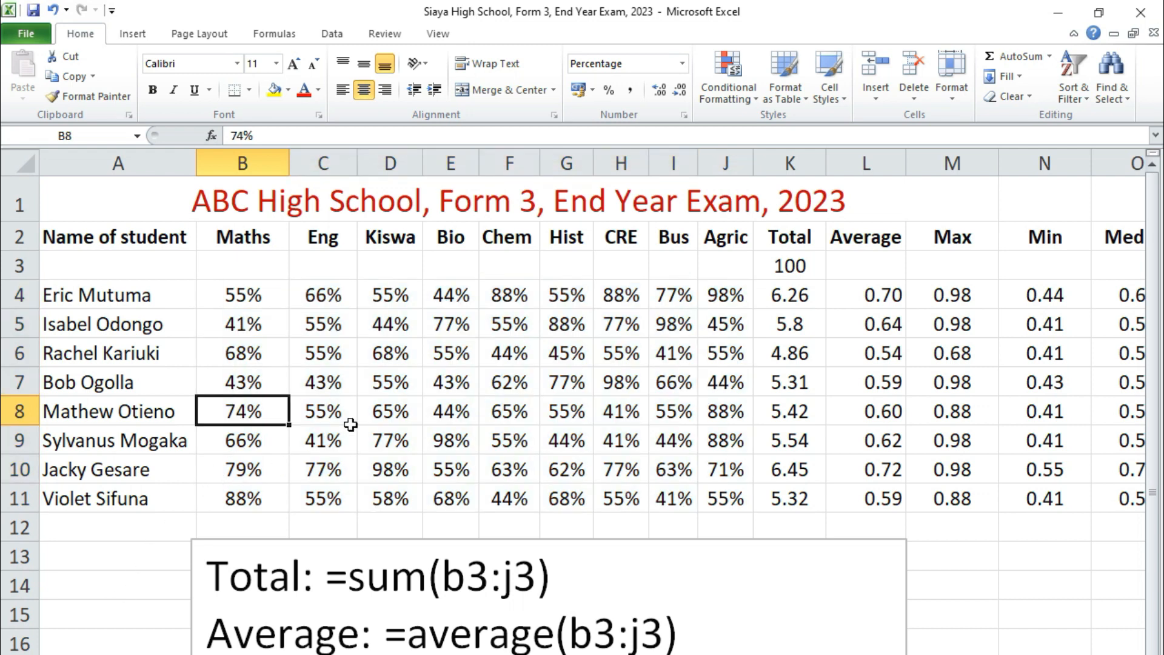
left_click(238, 293)
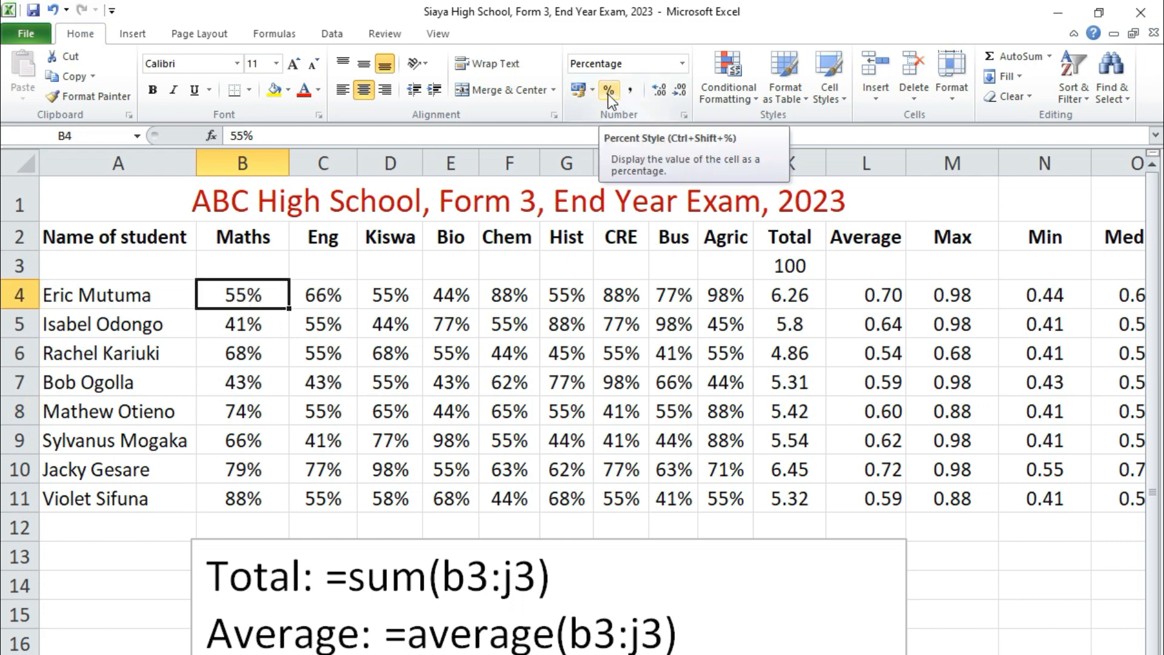
left_click(509, 351)
left_click_drag(232, 292, 728, 496)
left_click(284, 344)
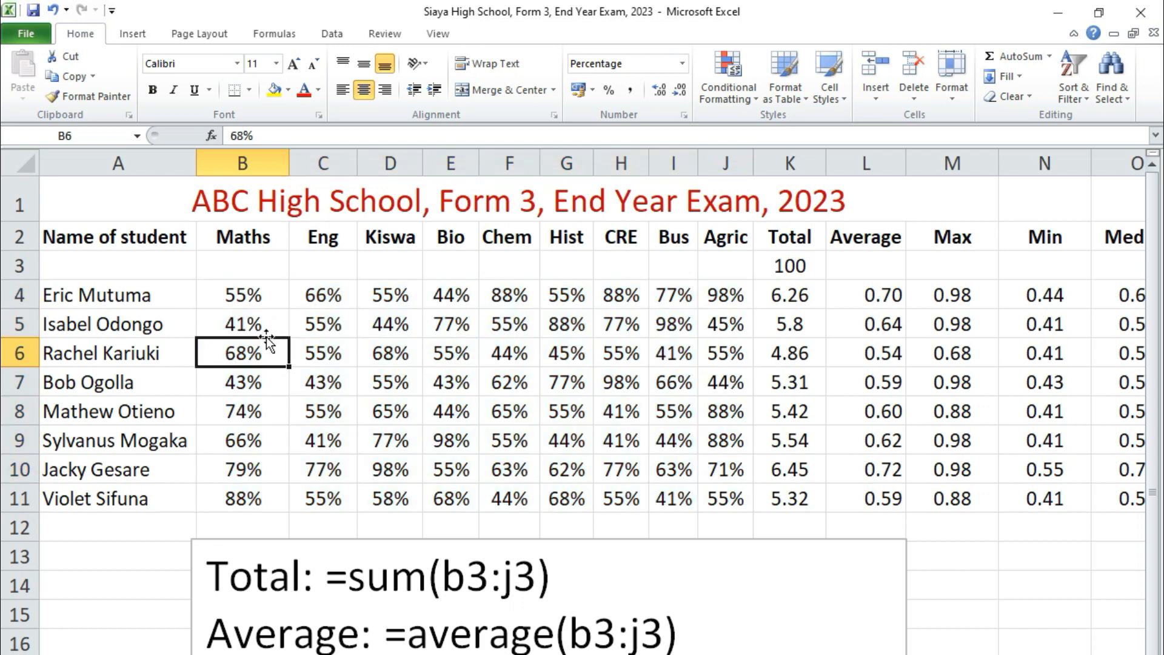
left_click_drag(791, 305, 799, 488)
left_click_drag(890, 295, 884, 496)
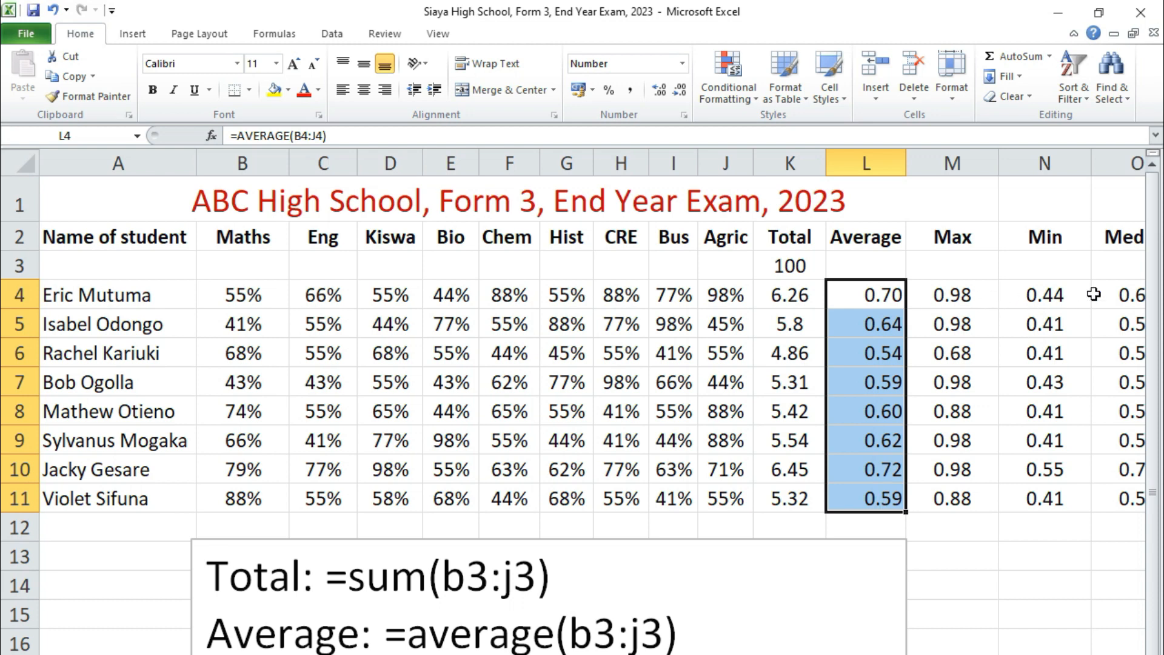
- Multiply the Total to Mode results in K4:P11 by the 100 copied from K3, using Paste Special with the Multiply operation
left_click(540, 268)
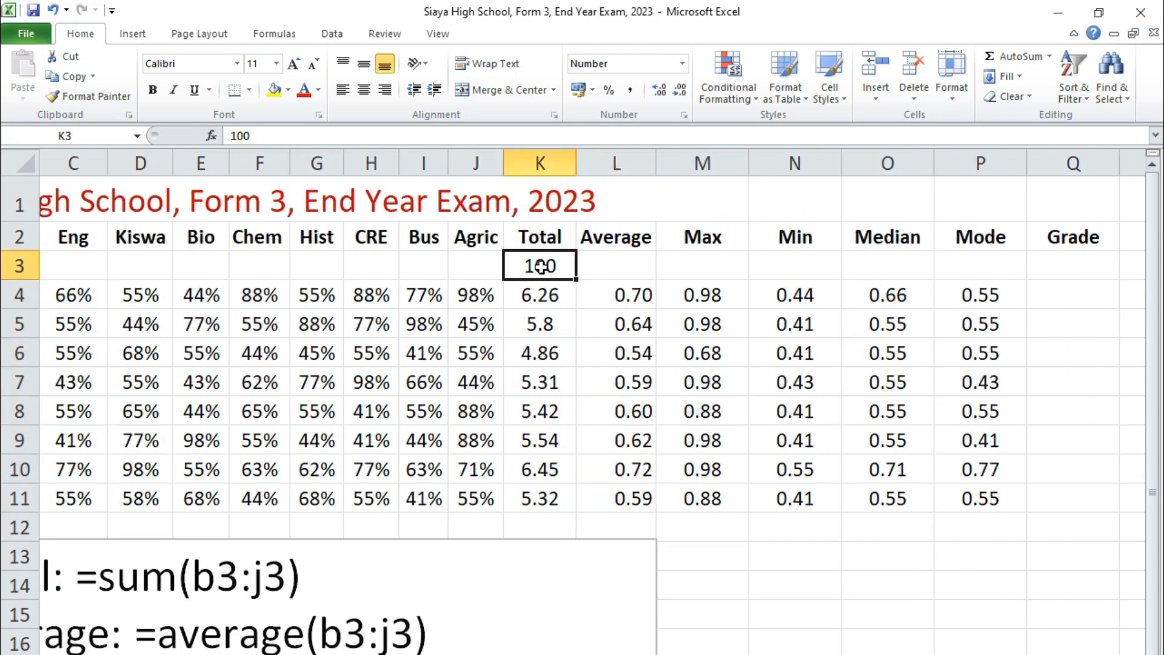
key("ctrl+c")
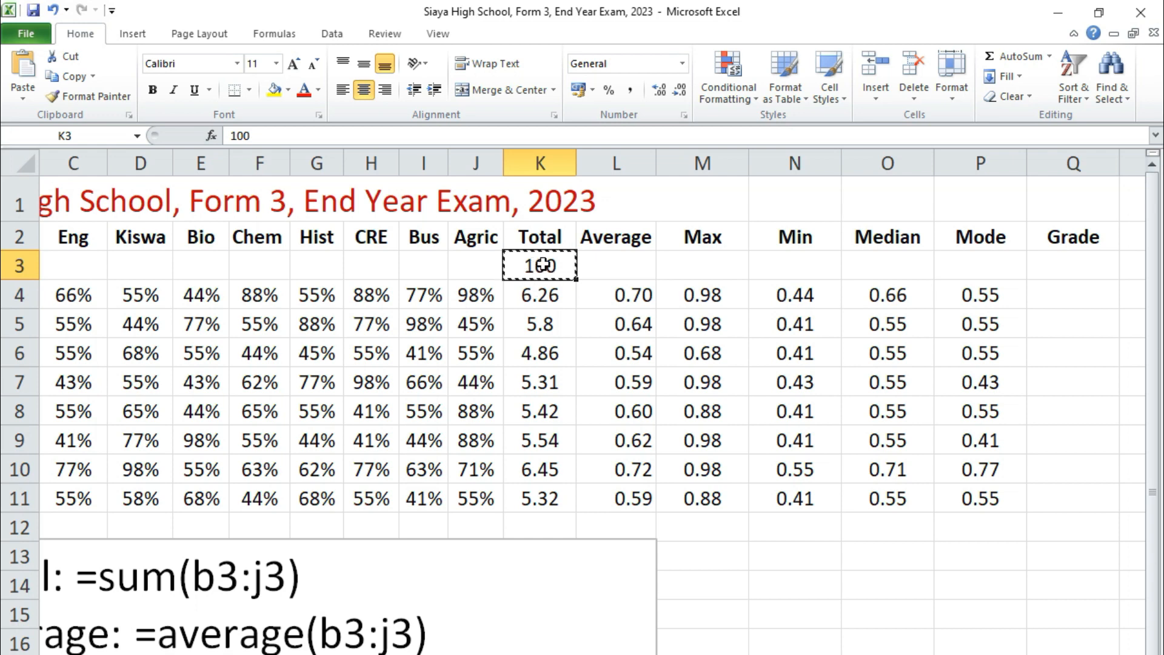
left_click(526, 297)
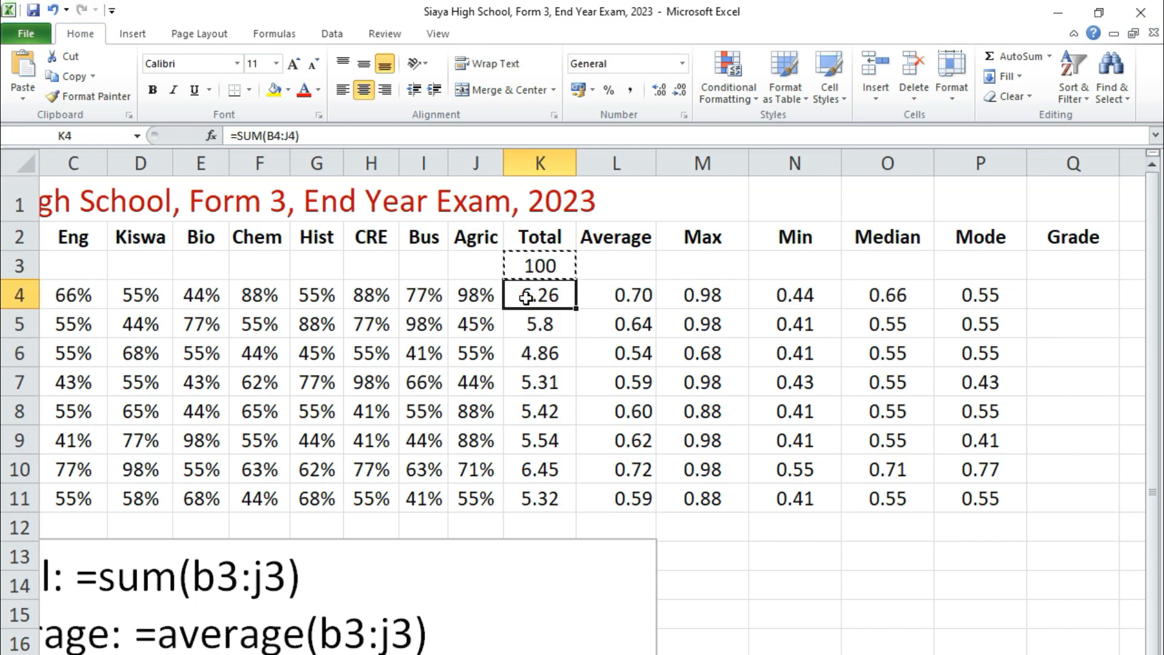
left_click_drag(527, 297, 971, 486)
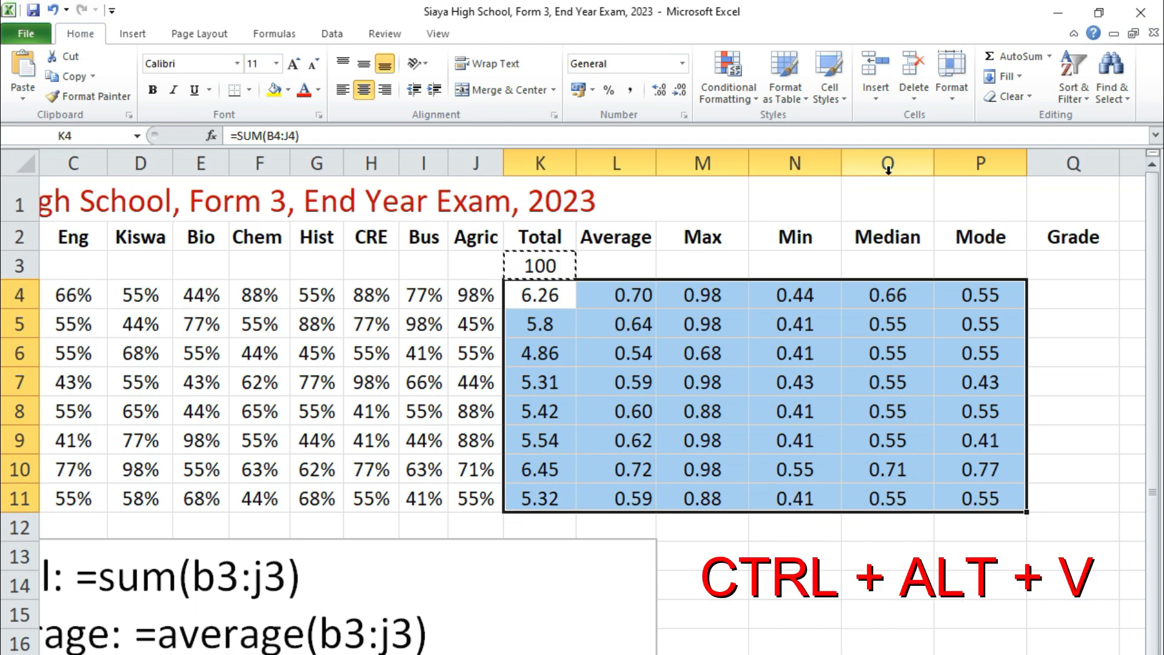
key("ctrl+alt+v")
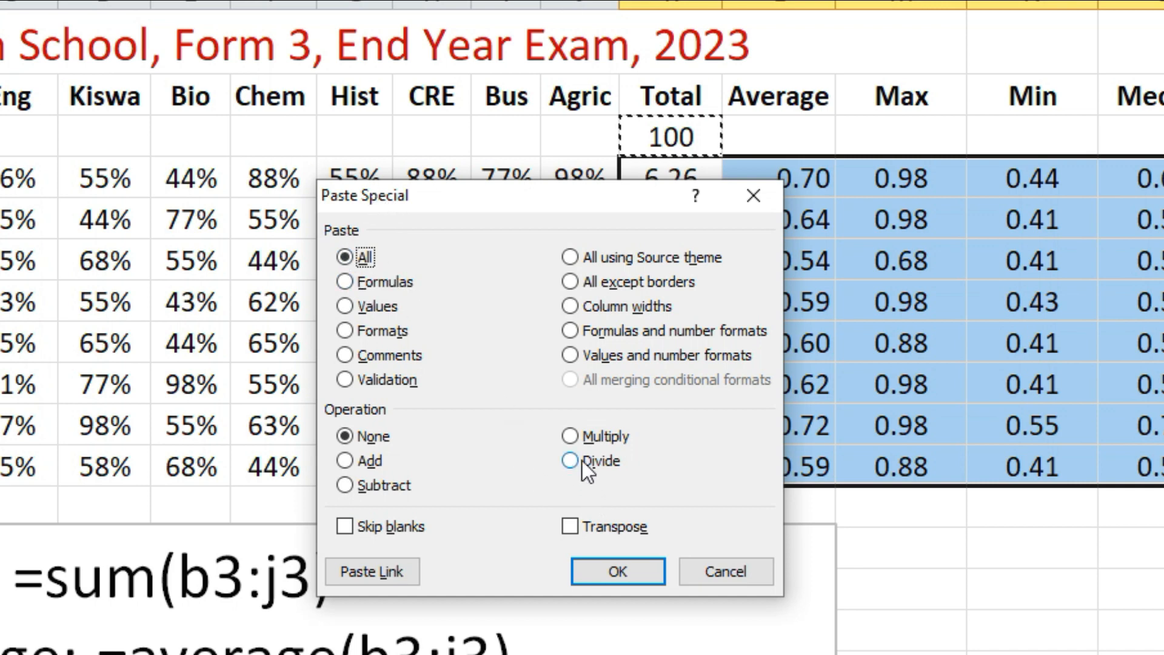
left_click(570, 436)
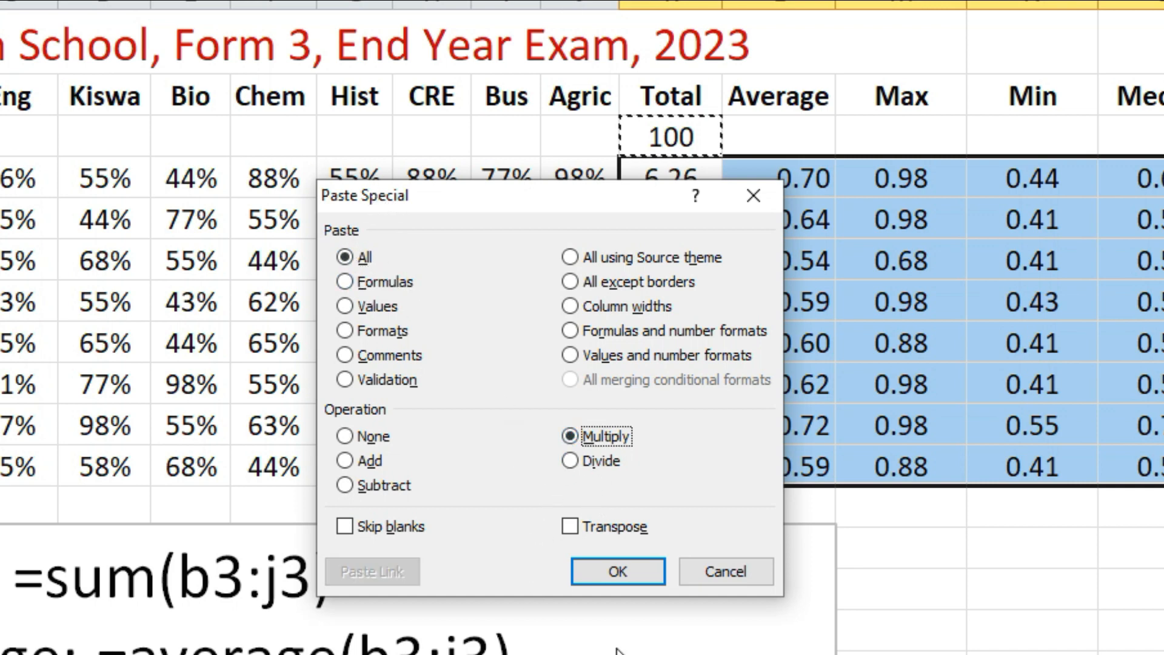
left_click(599, 570)
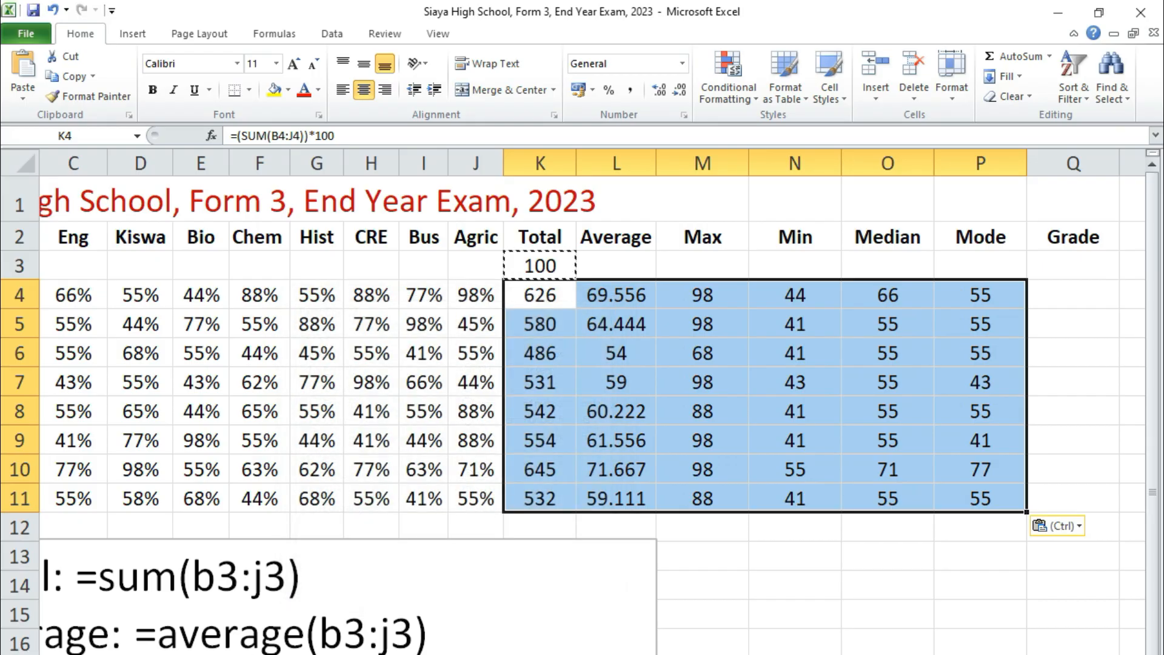
left_click(727, 444)
- Format the averages in L4:L11 to show two decimal places
left_click_drag(620, 303, 633, 497)
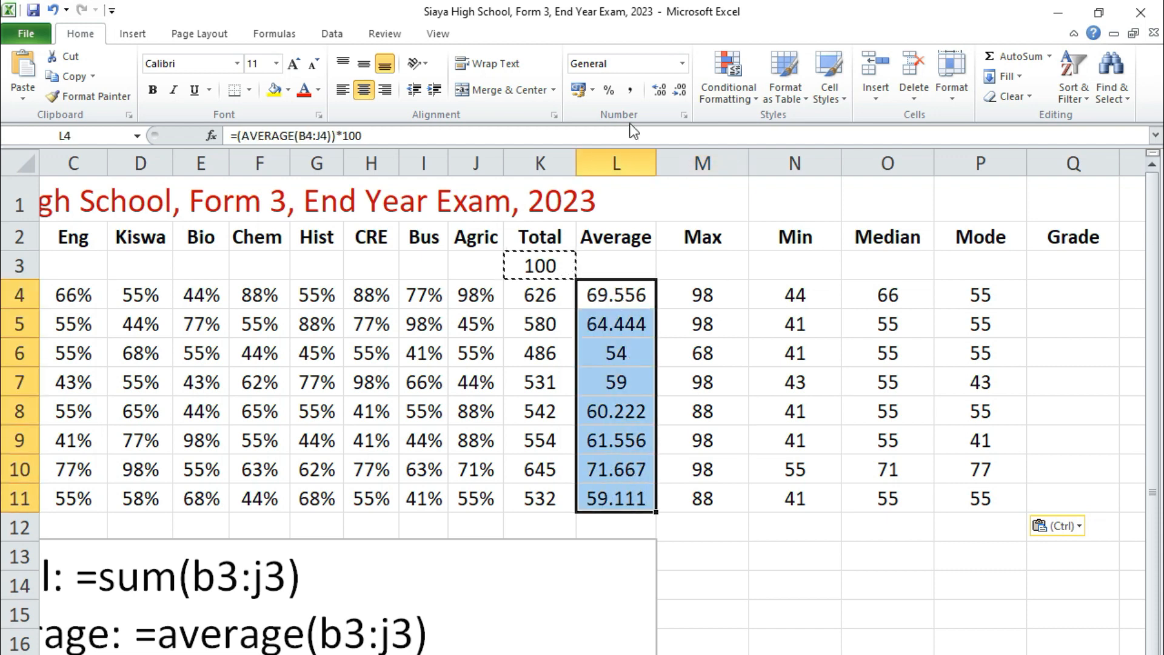
left_click(679, 89)
left_click(678, 90)
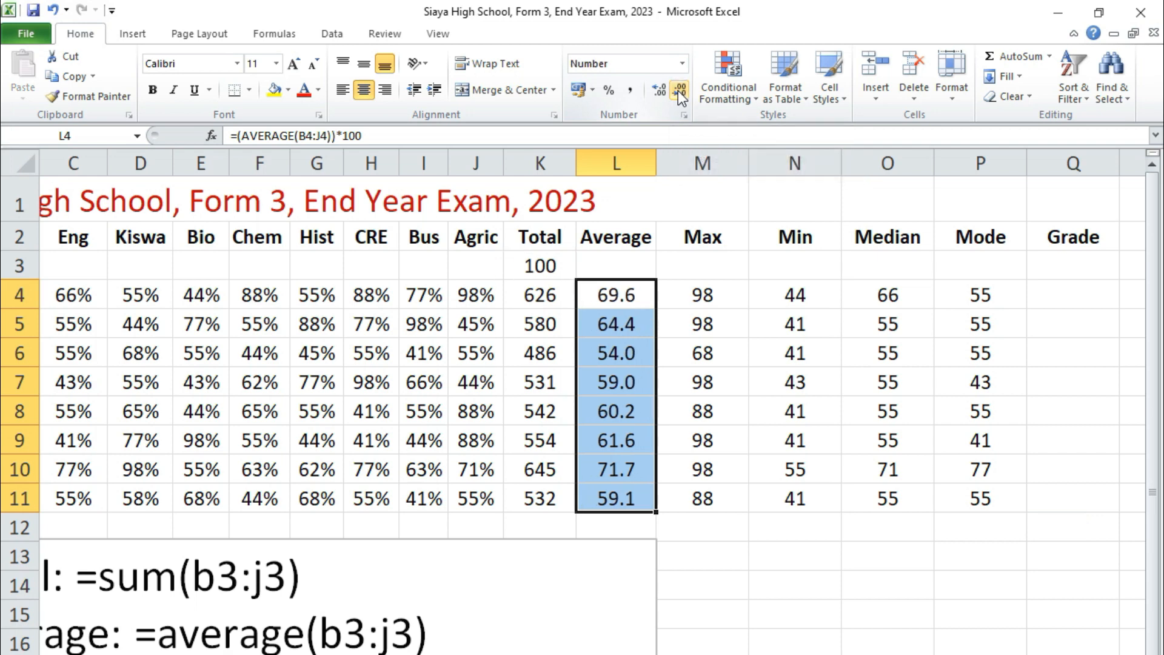
left_click(653, 92)
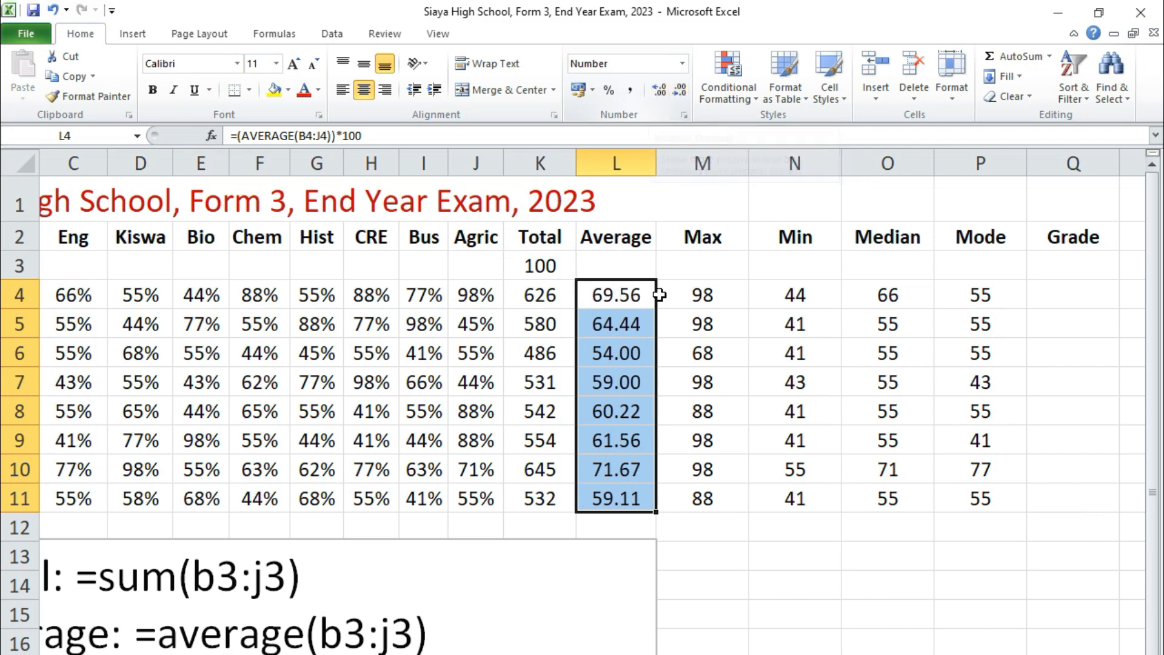
left_click(694, 421)
left_click(810, 470)
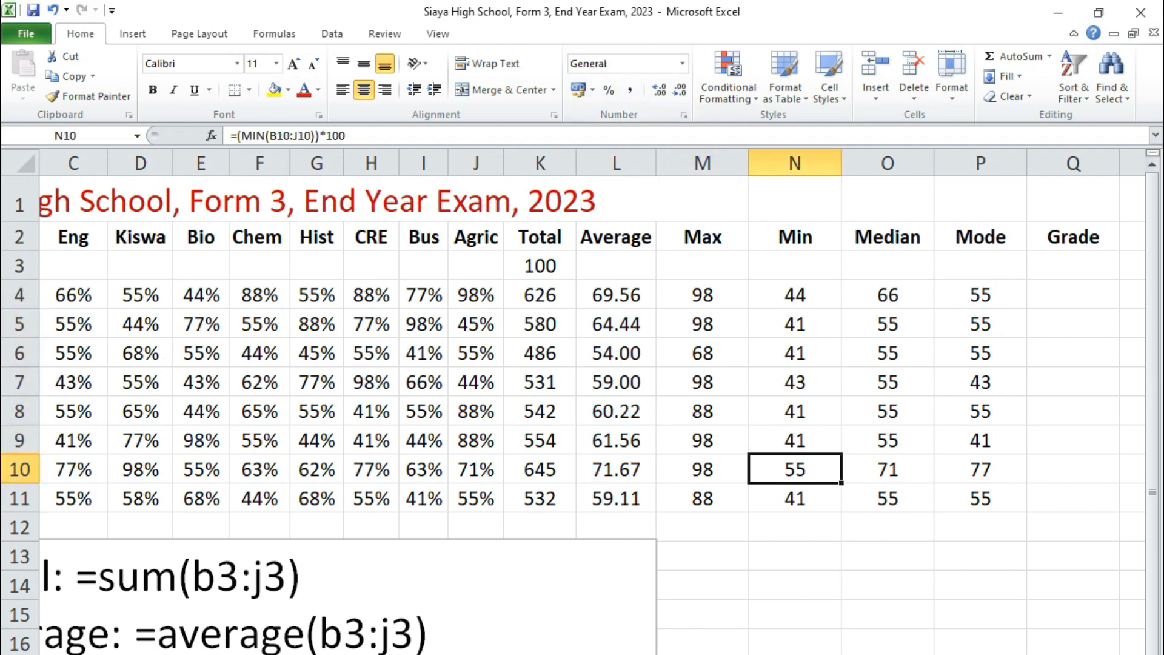
- Copy the student names in A4:A11 together with the Agric marks in J4:J11
scroll(582, 364, "left", 2)
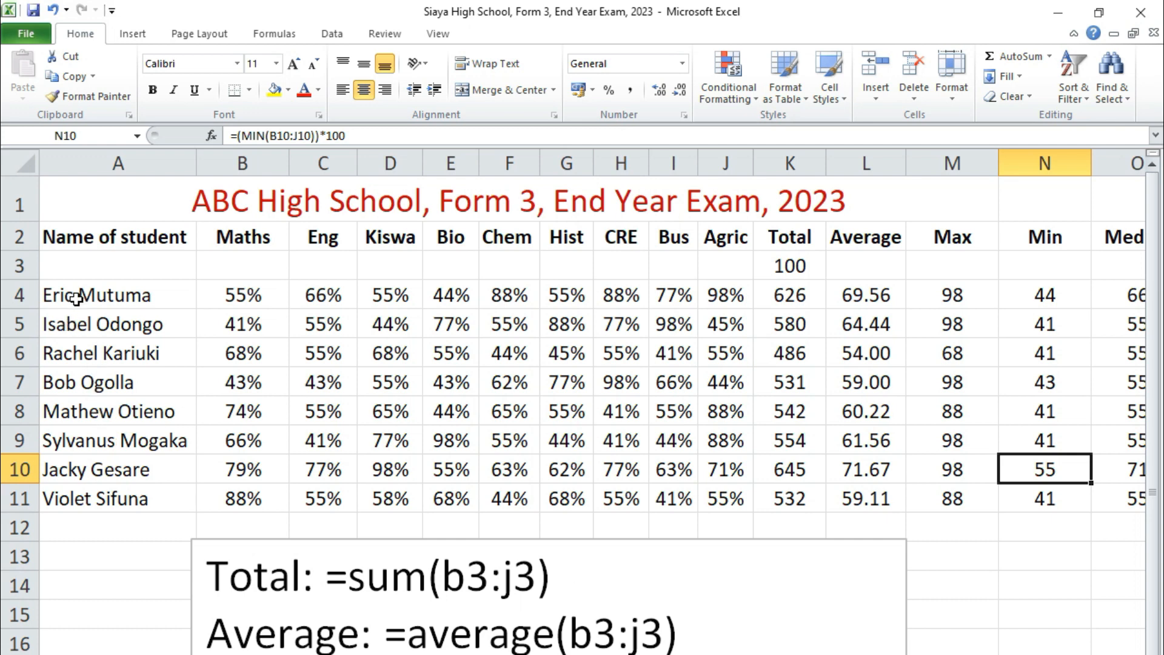
left_click(143, 297)
left_click_drag(143, 297, 265, 499)
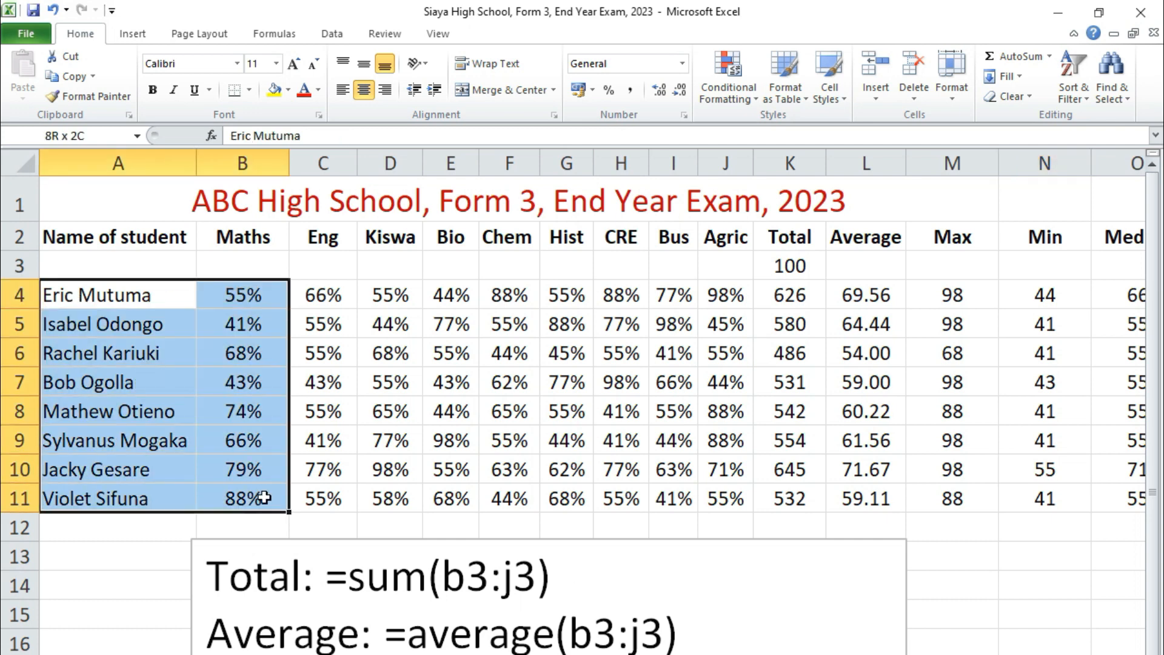
left_click(391, 441)
left_click_drag(88, 294, 104, 493)
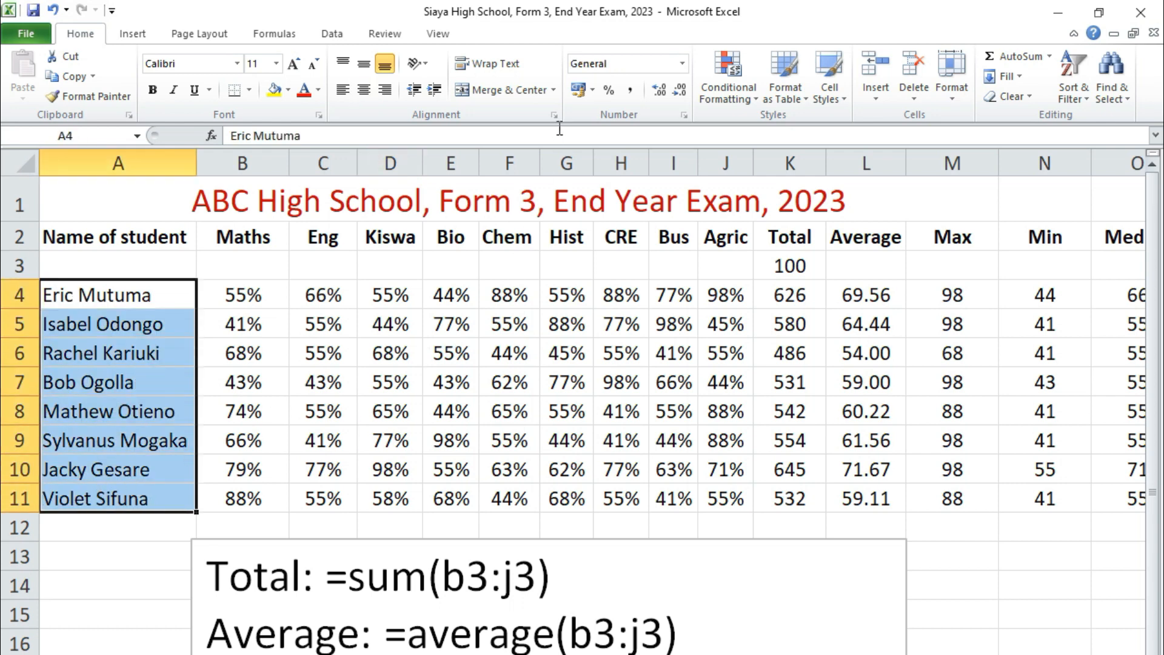
left_click_drag(726, 296, 729, 485)
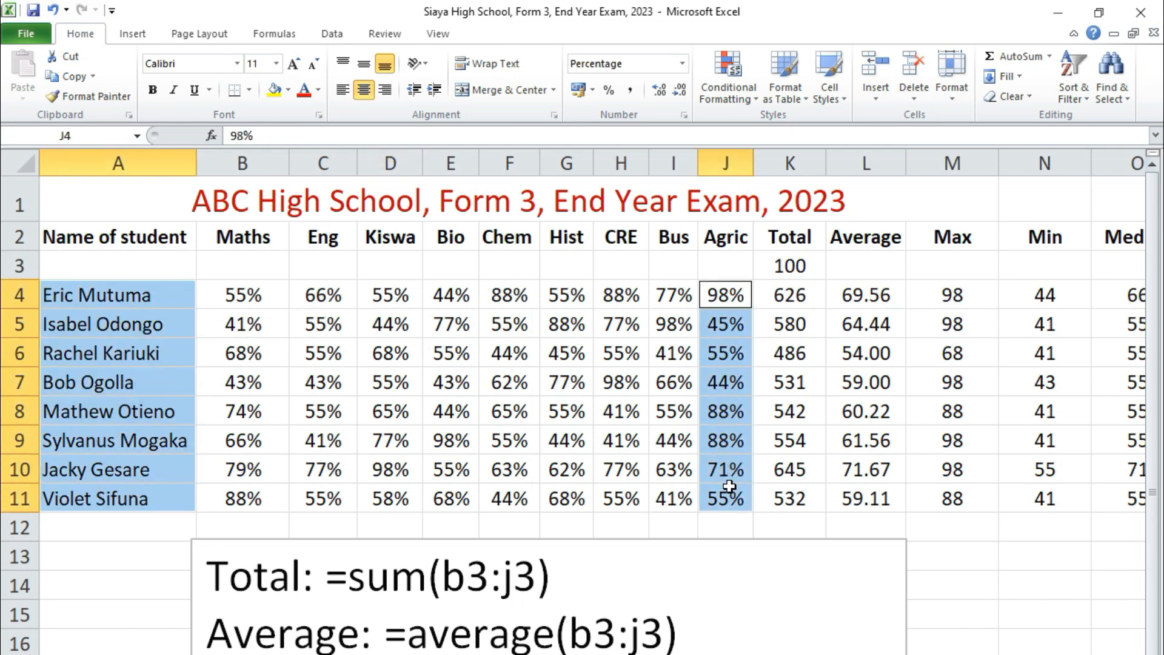
key("ctrl+c")
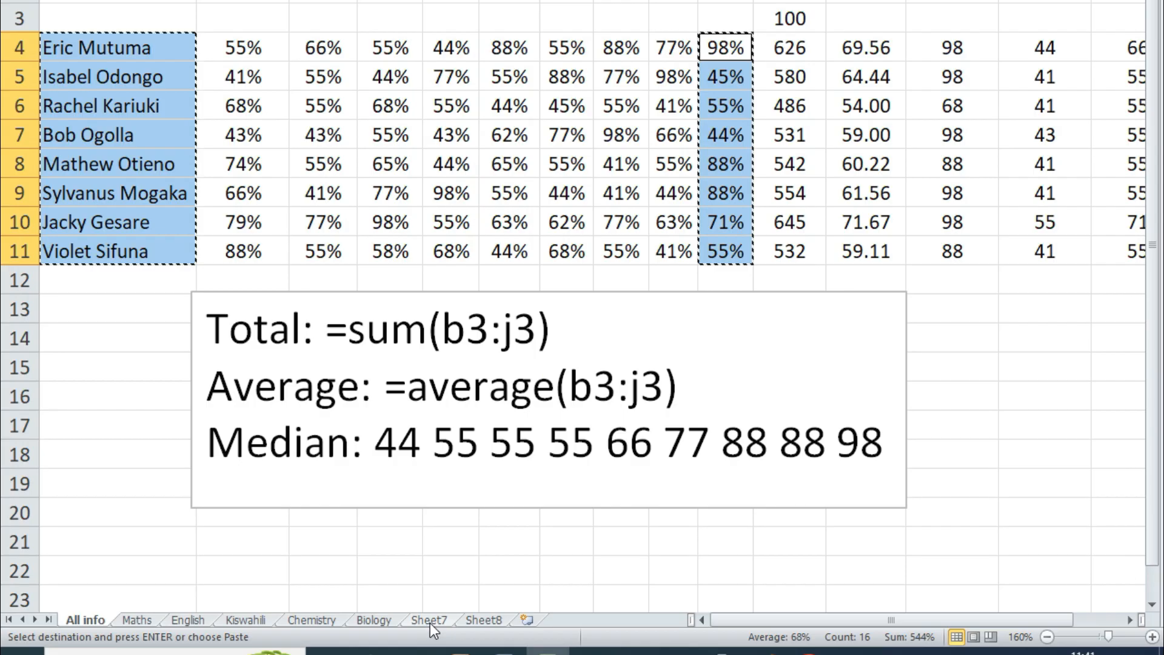
- Paste the copied names and Agric marks into Sheet7, starting at cell A1
left_click(431, 623)
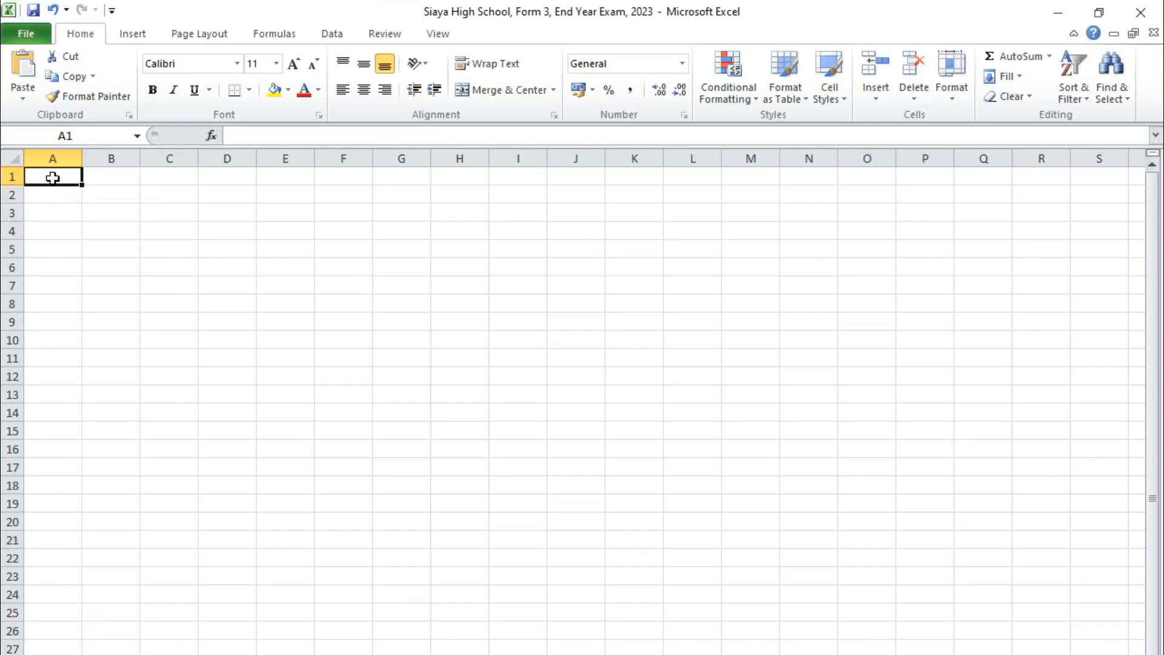
right_click(54, 178)
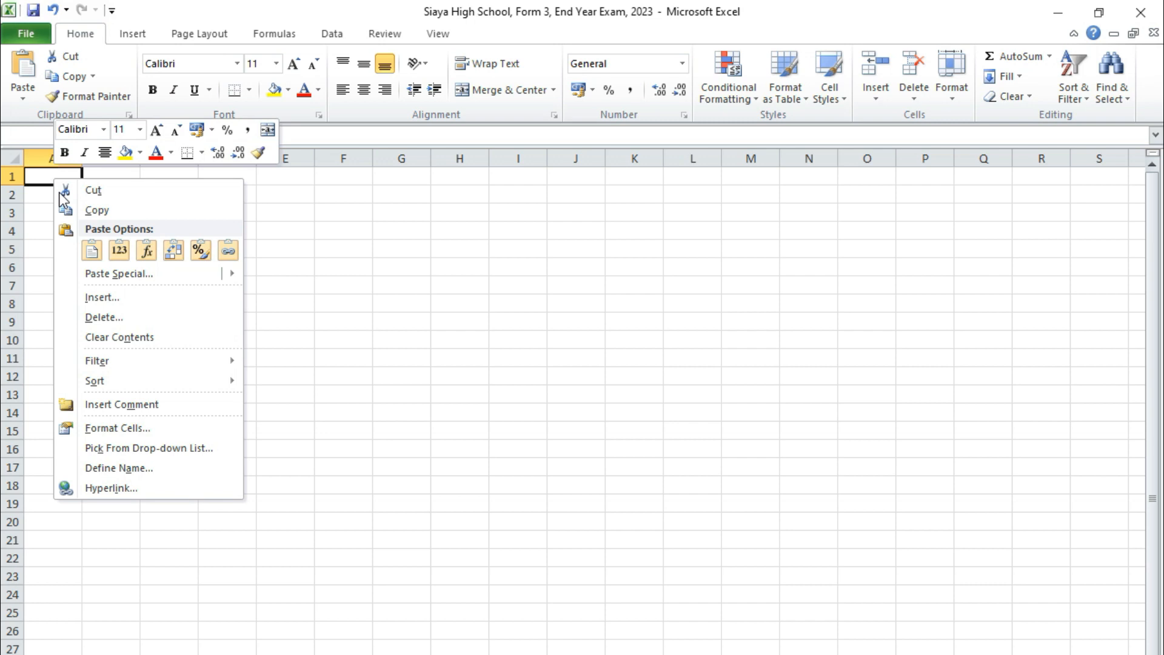
left_click(92, 251)
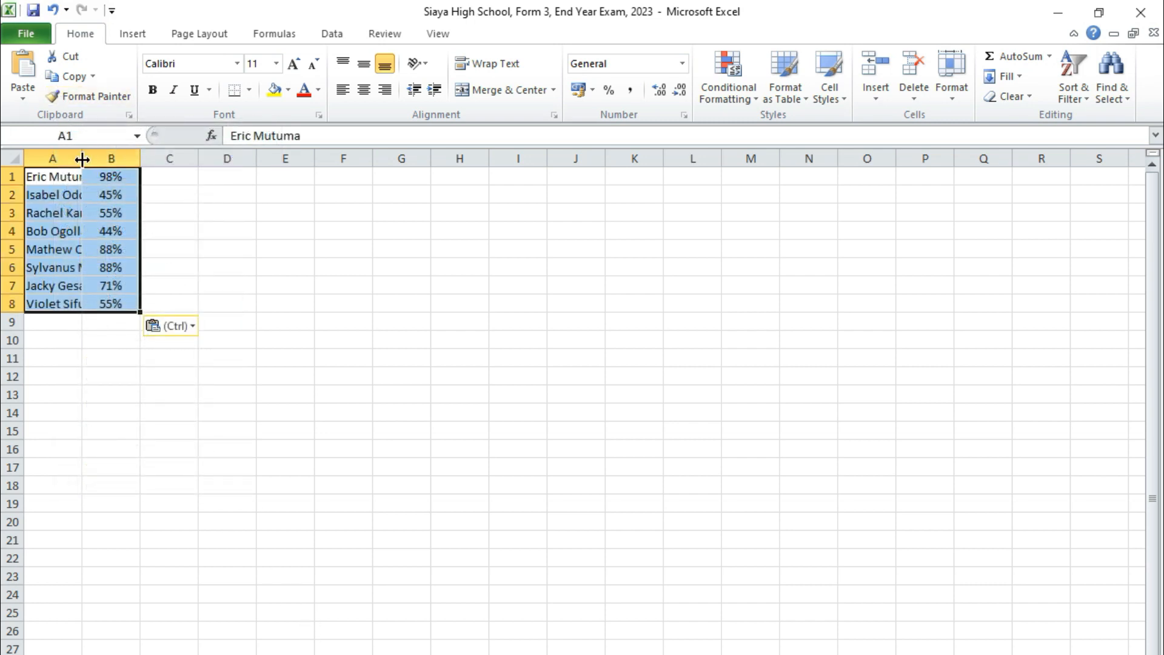
- Enlarge the font of A1:B8 to size 20 and widen column A to fit the full student names
left_click_drag(82, 159, 140, 159)
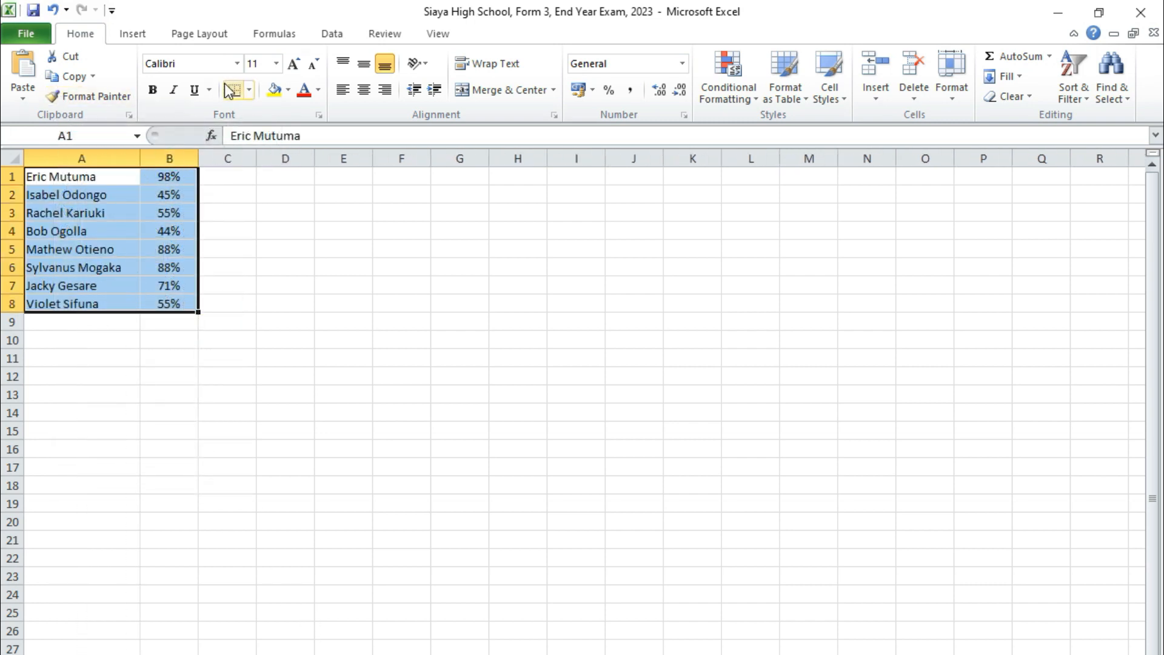
left_click(292, 68)
left_click(292, 68)
left_click(292, 68)
left_click(292, 68)
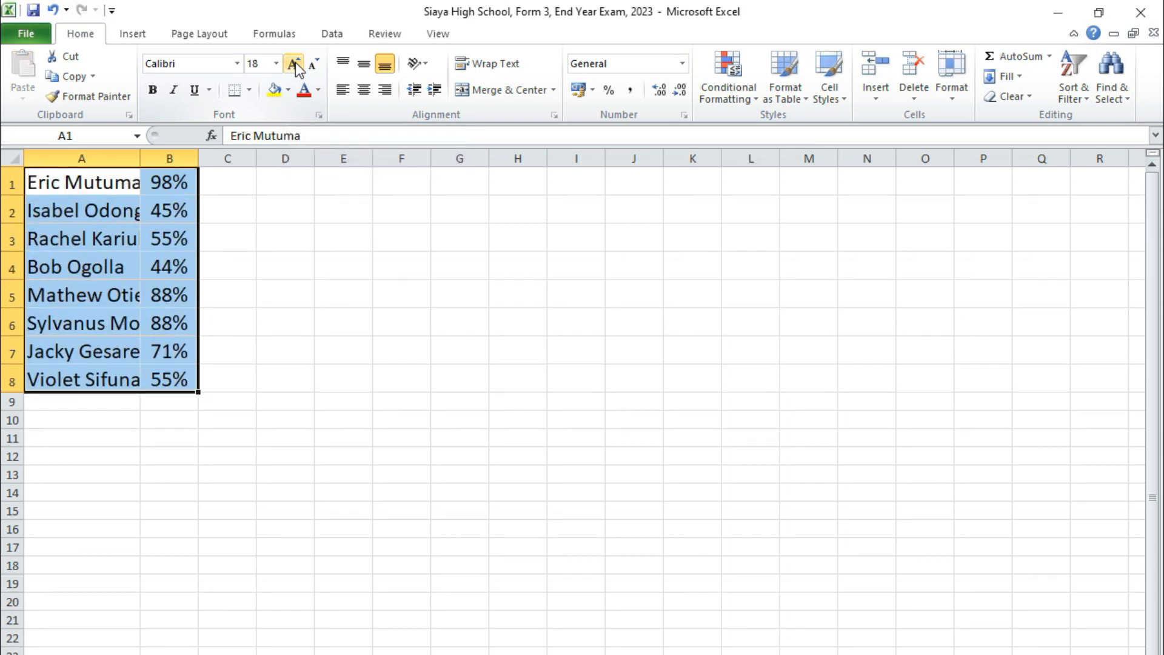
left_click(292, 68)
left_click_drag(140, 159, 222, 176)
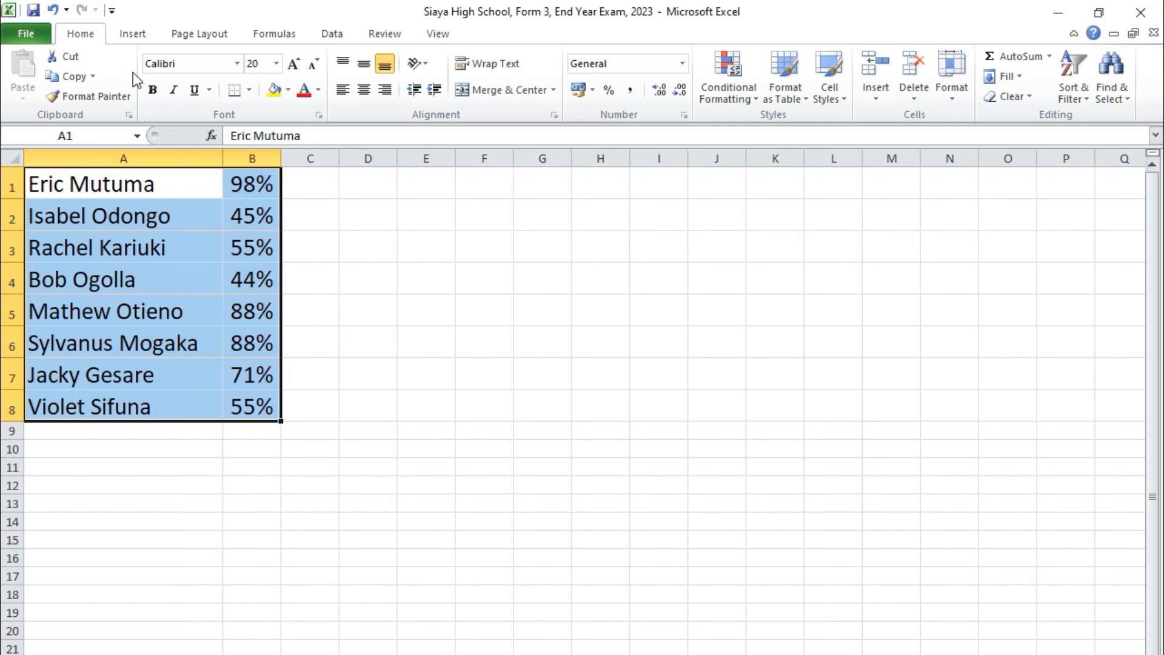
- Insert a doughnut chart of the names and marks in A1:B8 and enlarge it up to about row 4, column O
left_click(133, 35)
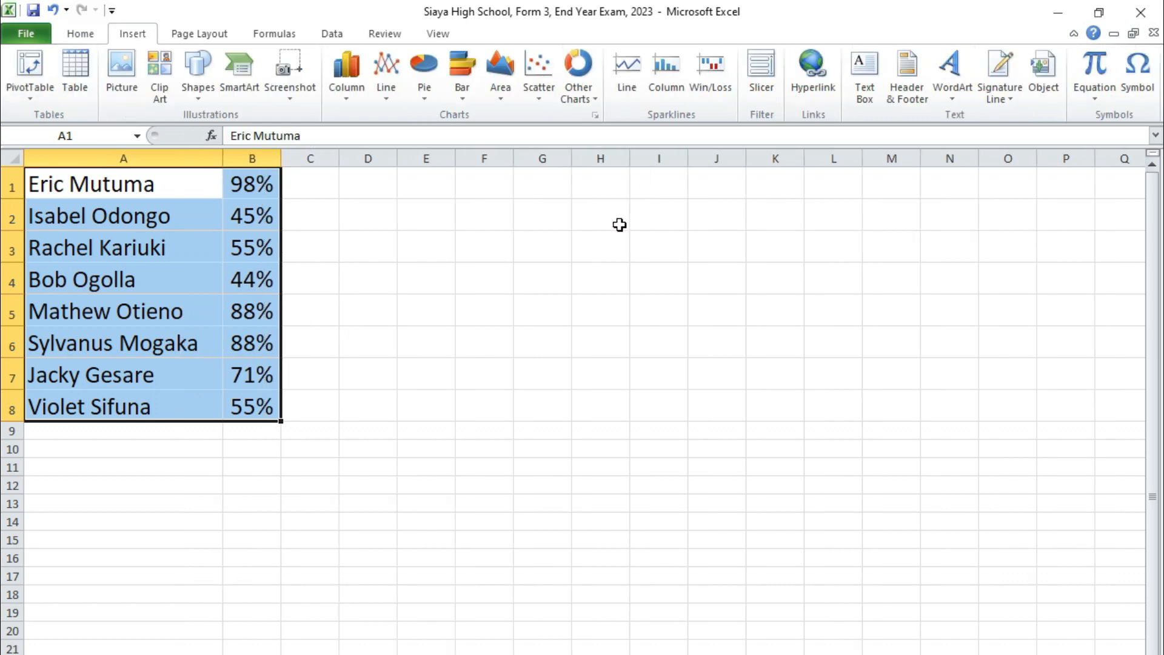
left_click(579, 91)
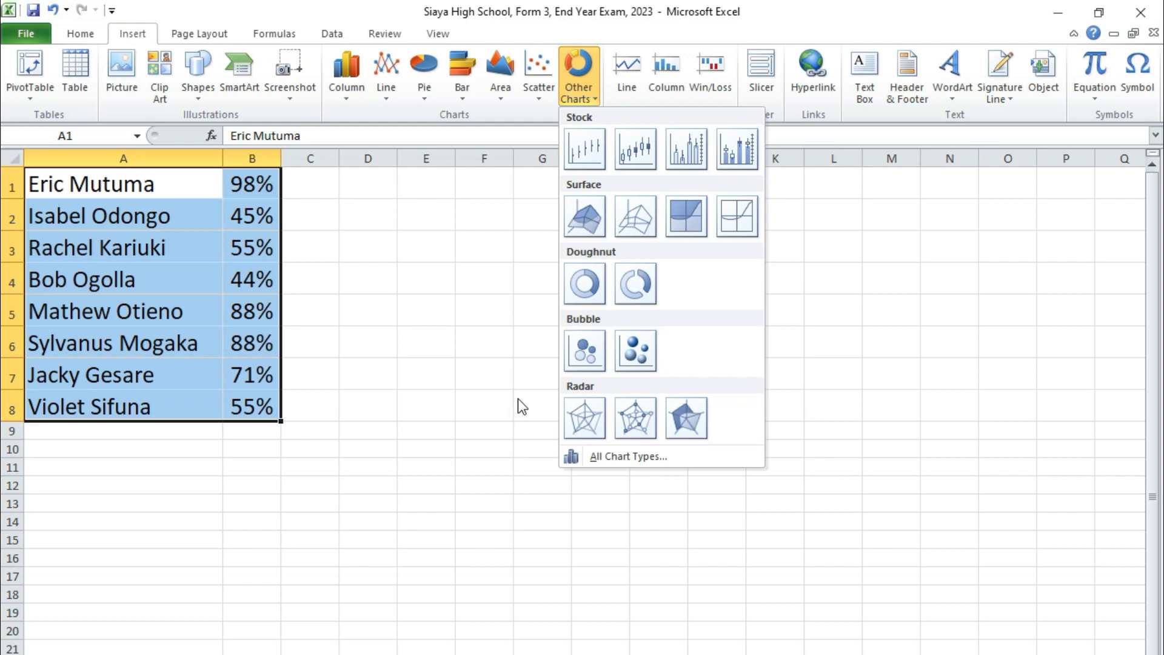
left_click(585, 283)
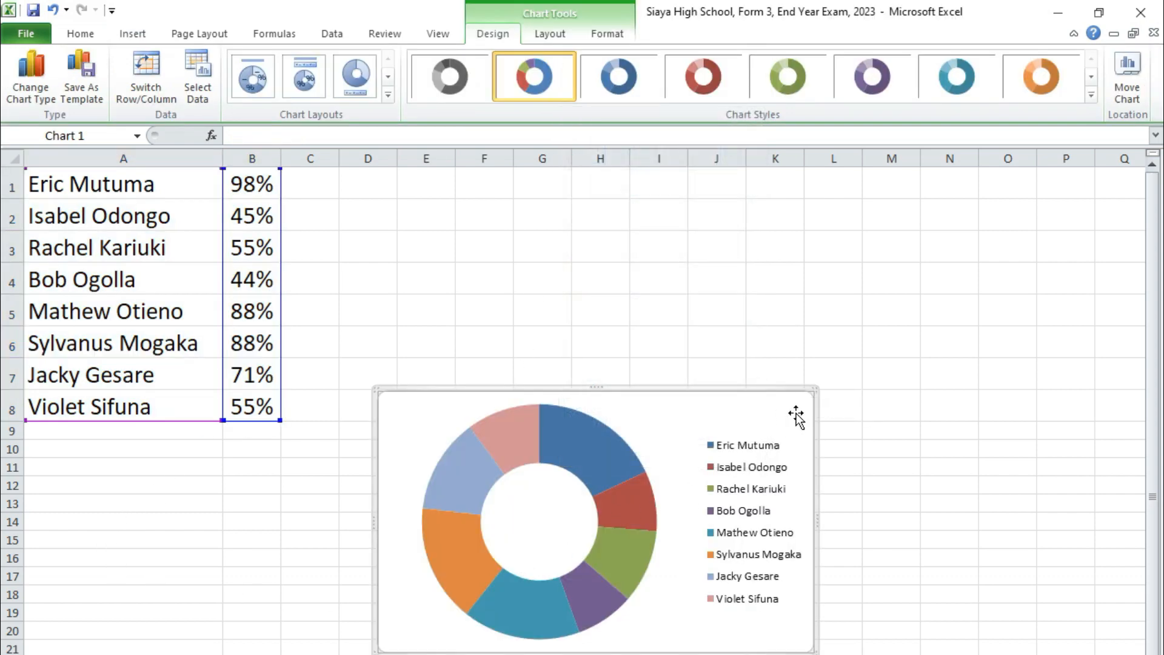
left_click_drag(815, 389, 1002, 261)
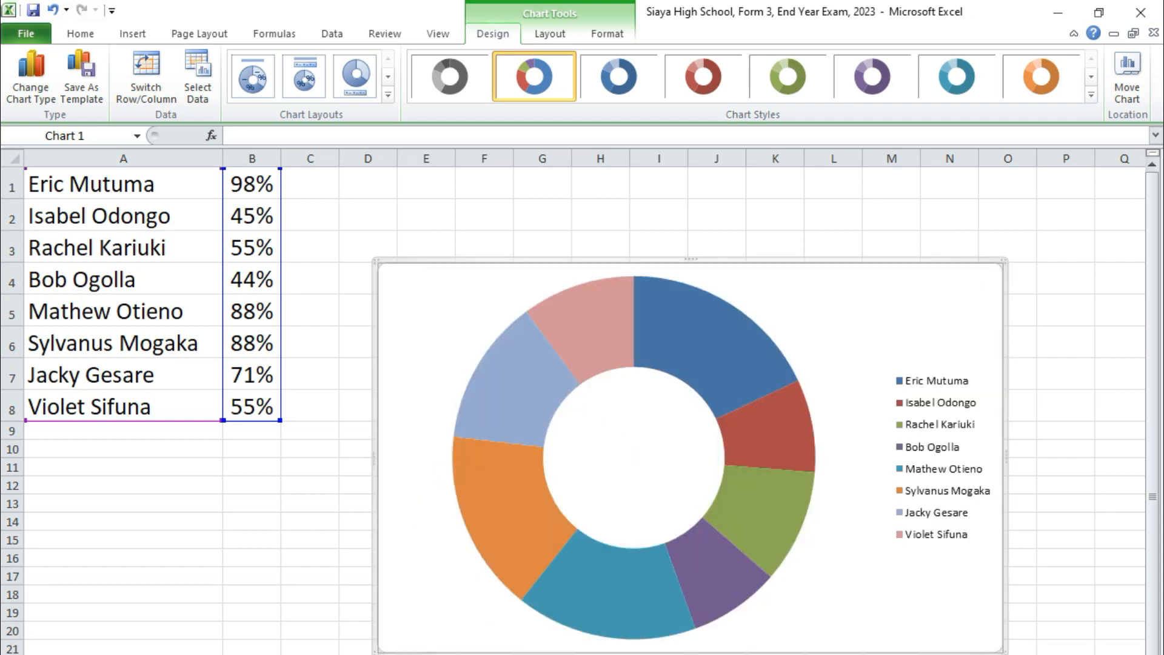
- Increase the chart legend's font size to 18
left_click(934, 452)
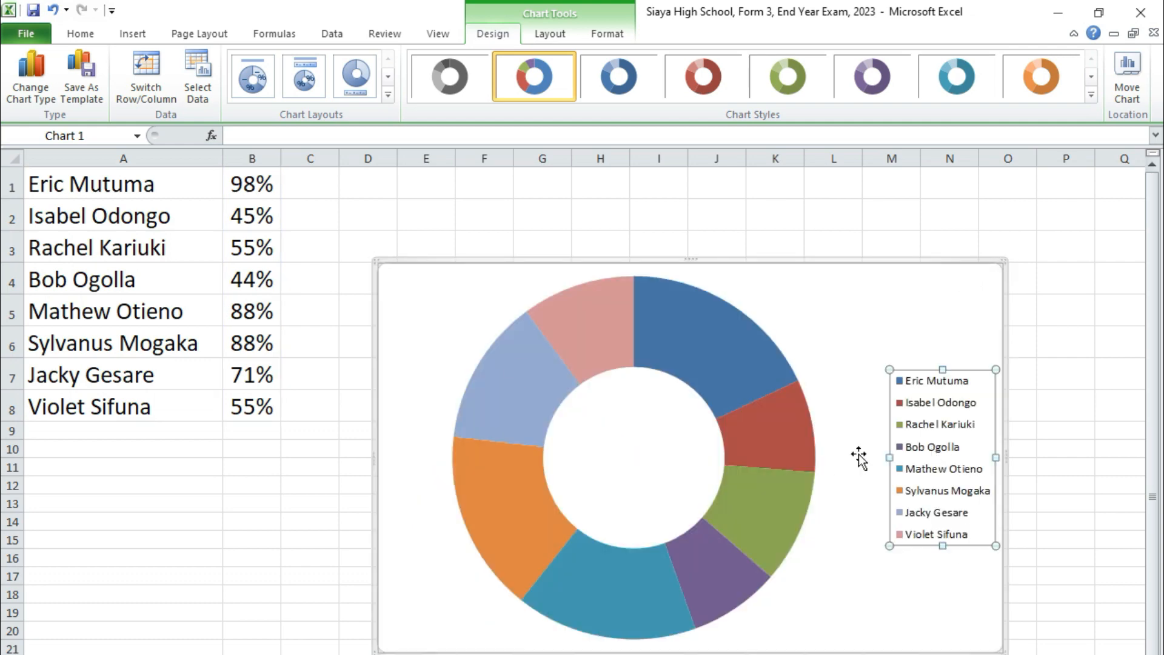
left_click(80, 33)
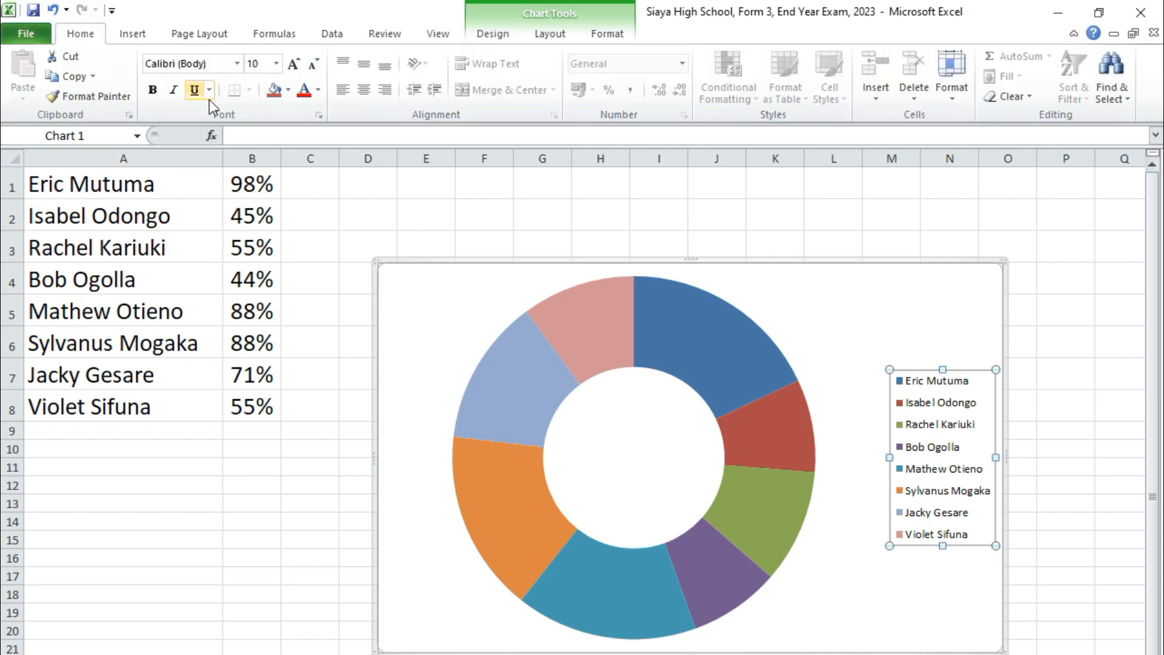
left_click(294, 65)
left_click(296, 67)
left_click(297, 67)
left_click(296, 67)
left_click(297, 67)
left_click(296, 67)
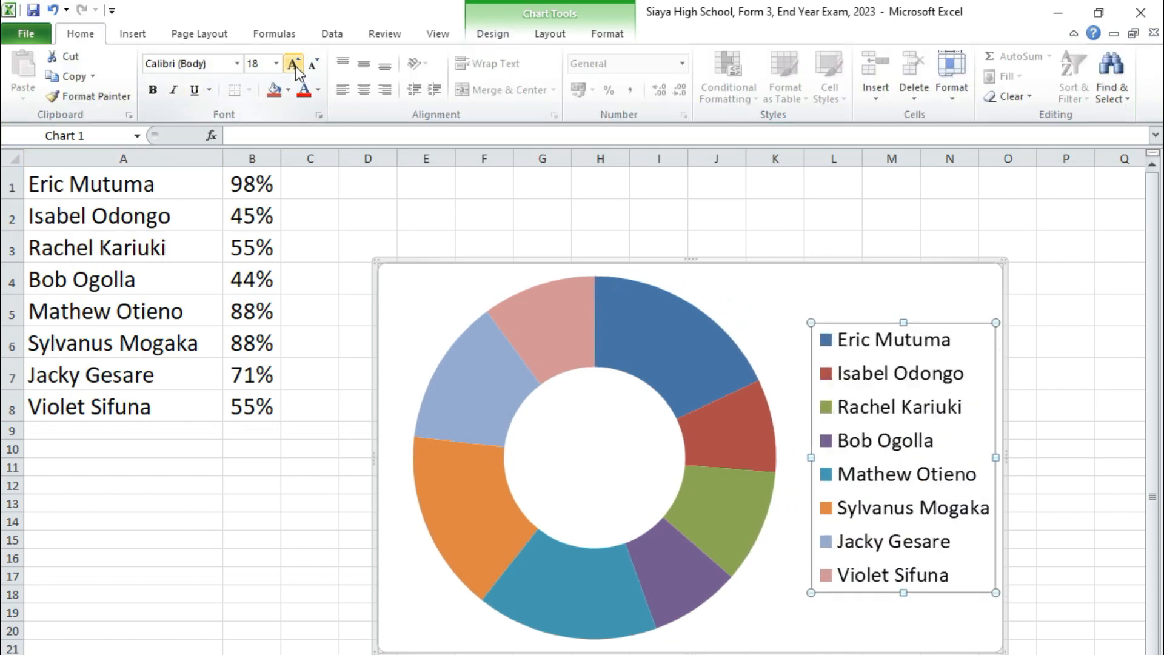
- Add data labels to the doughnut chart's series
left_click(482, 393)
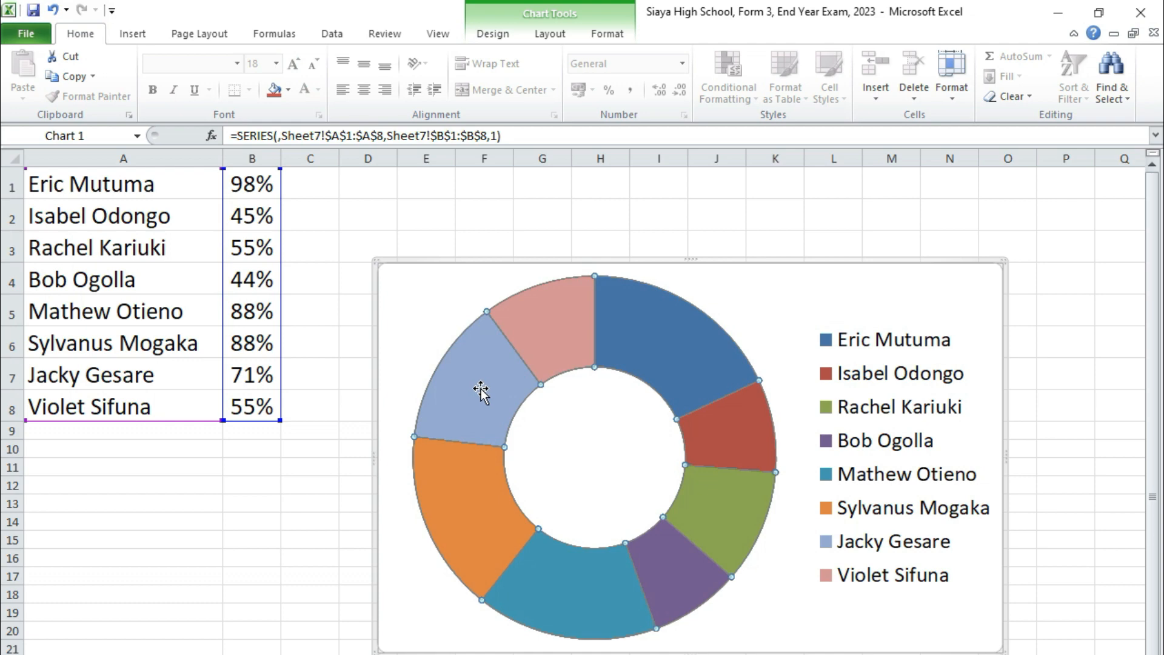
right_click(479, 385)
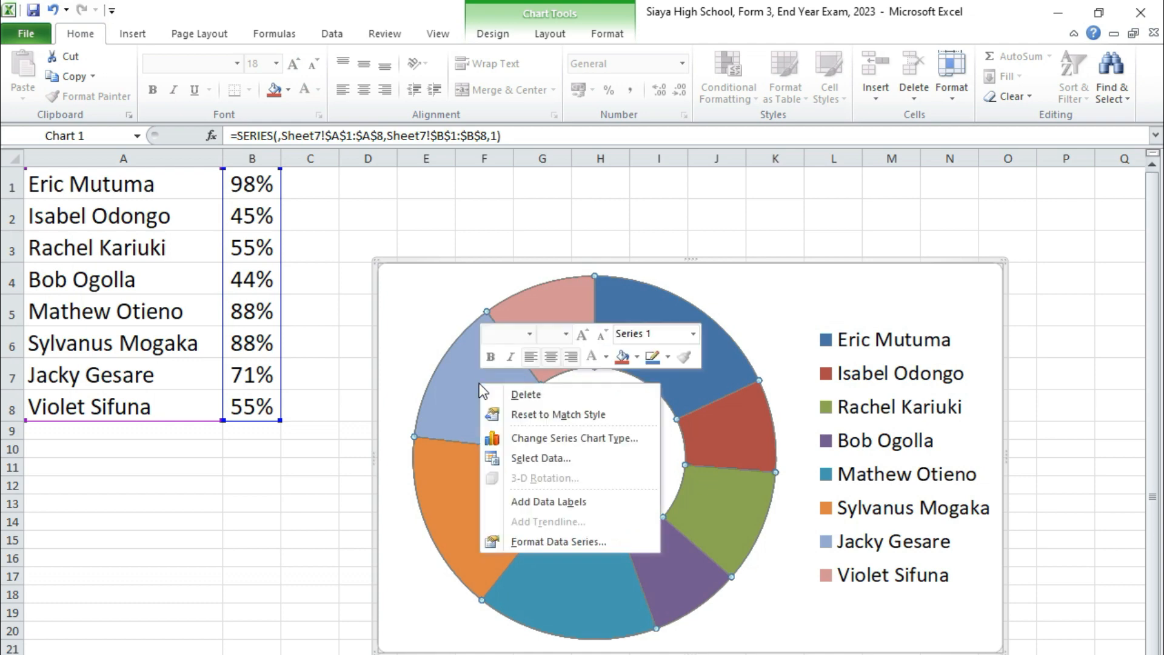
left_click(552, 503)
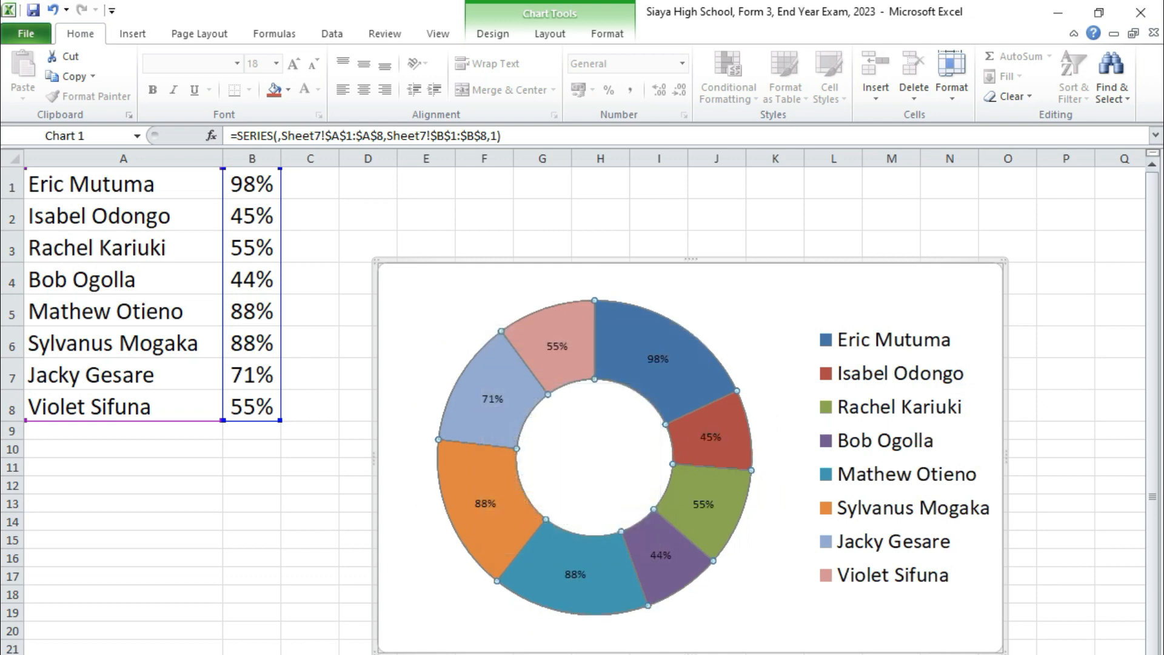
- Set the font size of the doughnut chart's data labels to 24 and deselect the chart
left_click(485, 505)
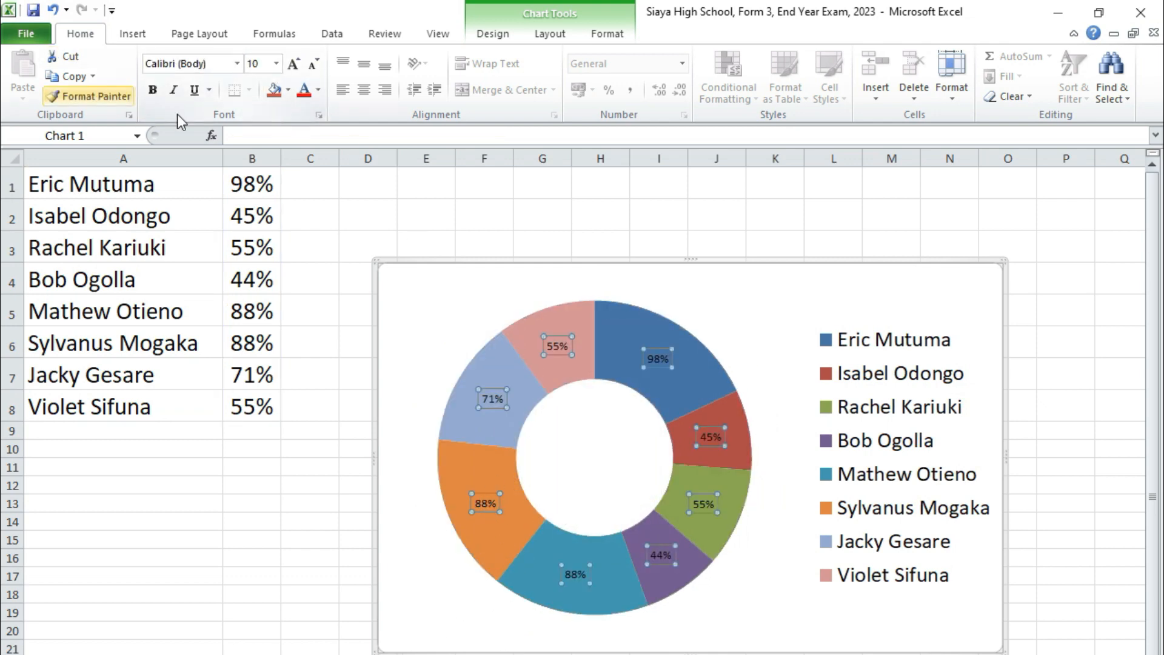
left_click(294, 65)
left_click(293, 64)
left_click(294, 64)
left_click(294, 64)
left_click(293, 64)
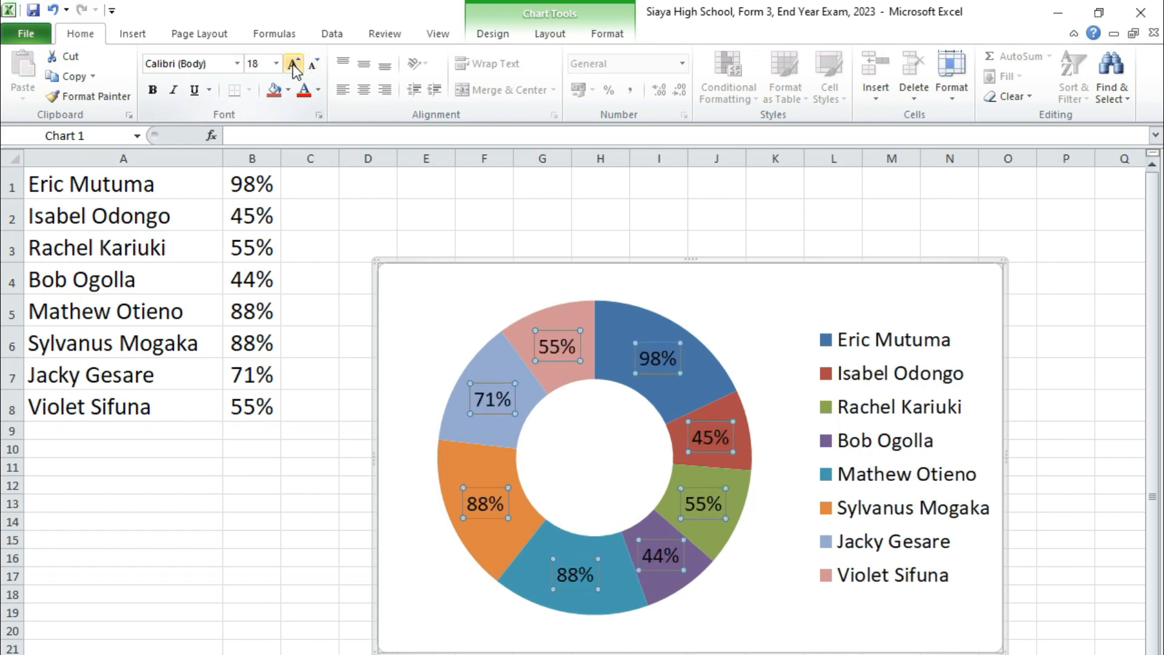
left_click(293, 64)
left_click(294, 64)
left_click(294, 65)
left_click(293, 65)
left_click(294, 64)
left_click(294, 65)
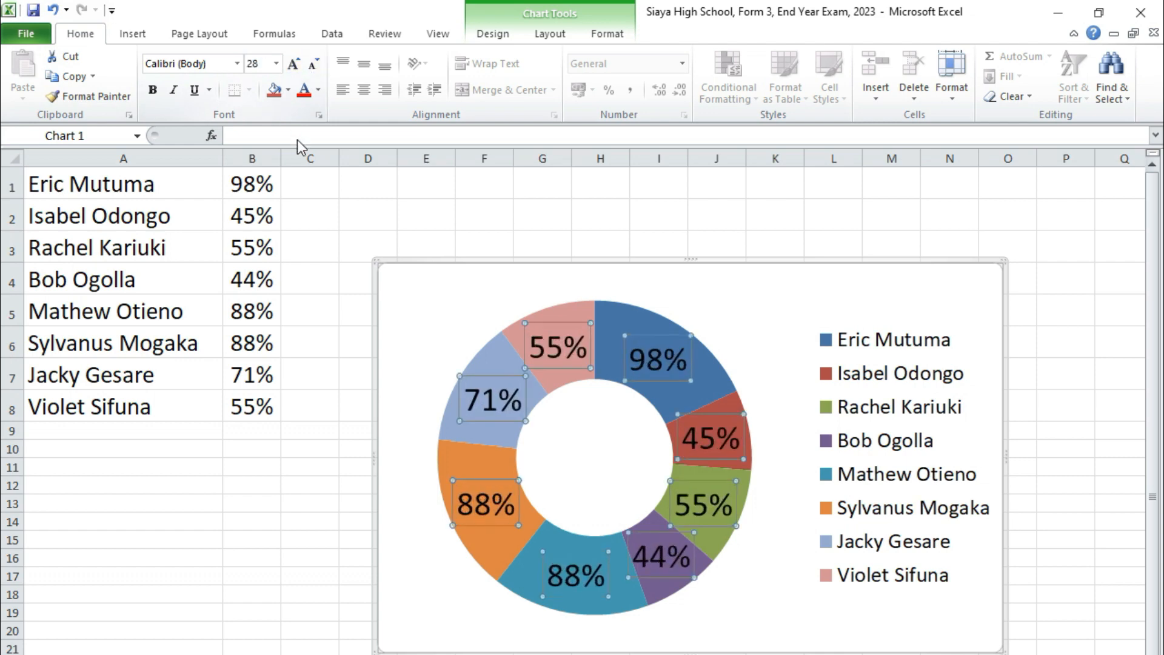
left_click(312, 65)
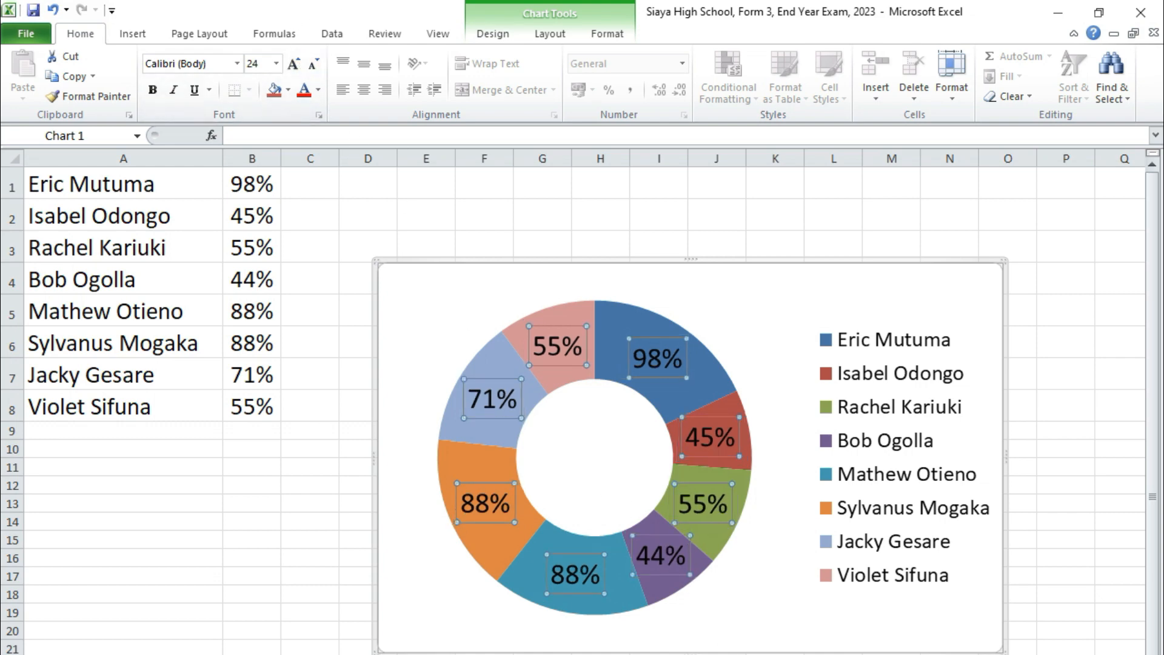
left_click(765, 654)
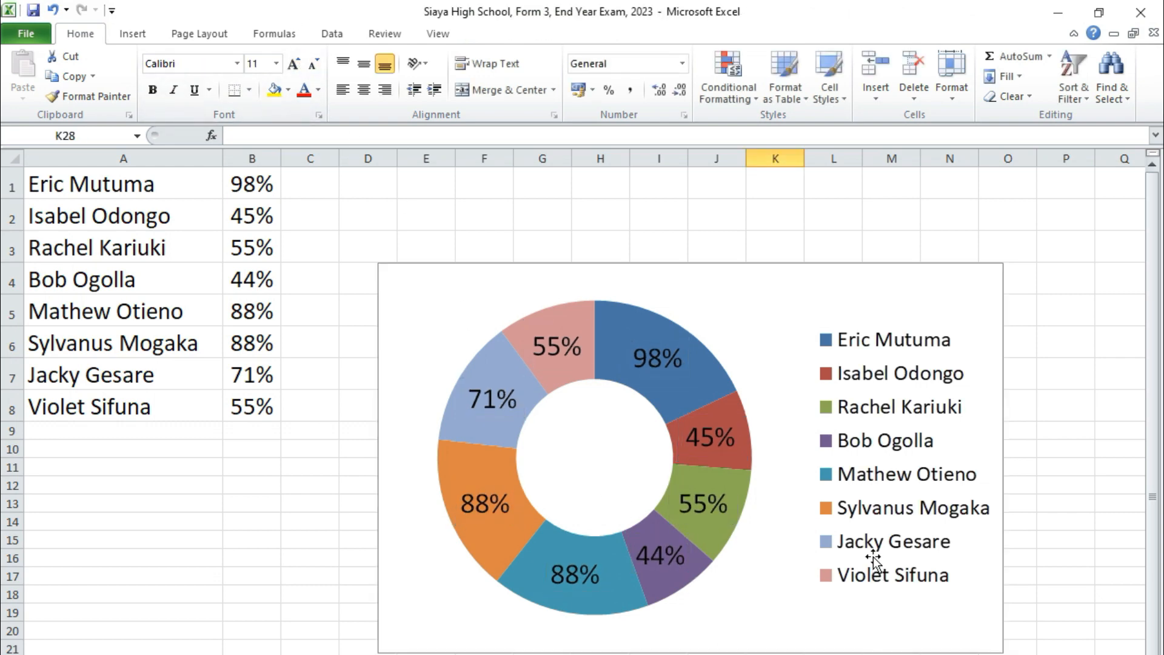